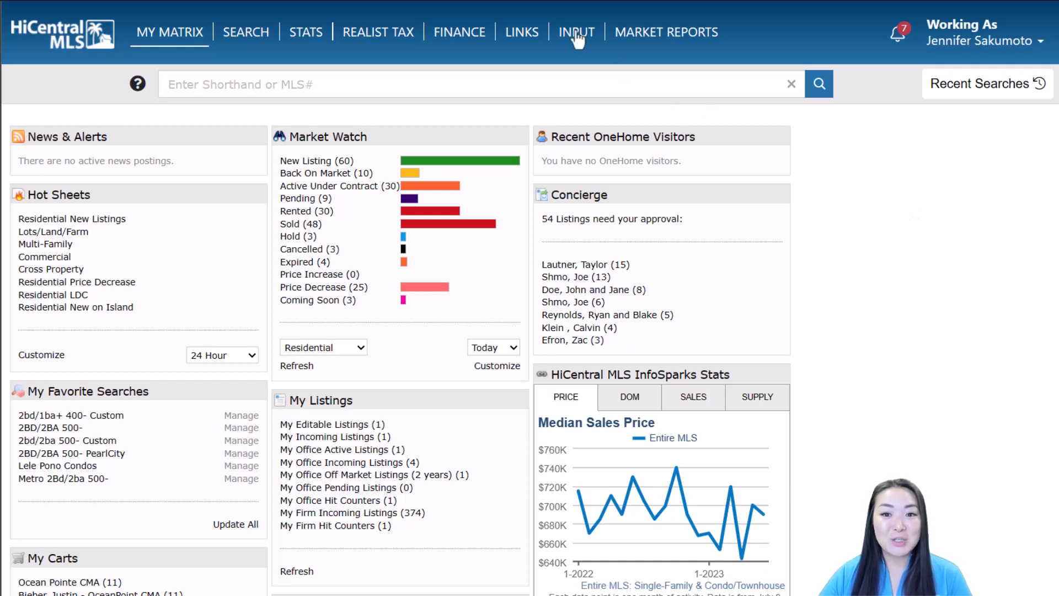
pyautogui.moveTo(577, 35)
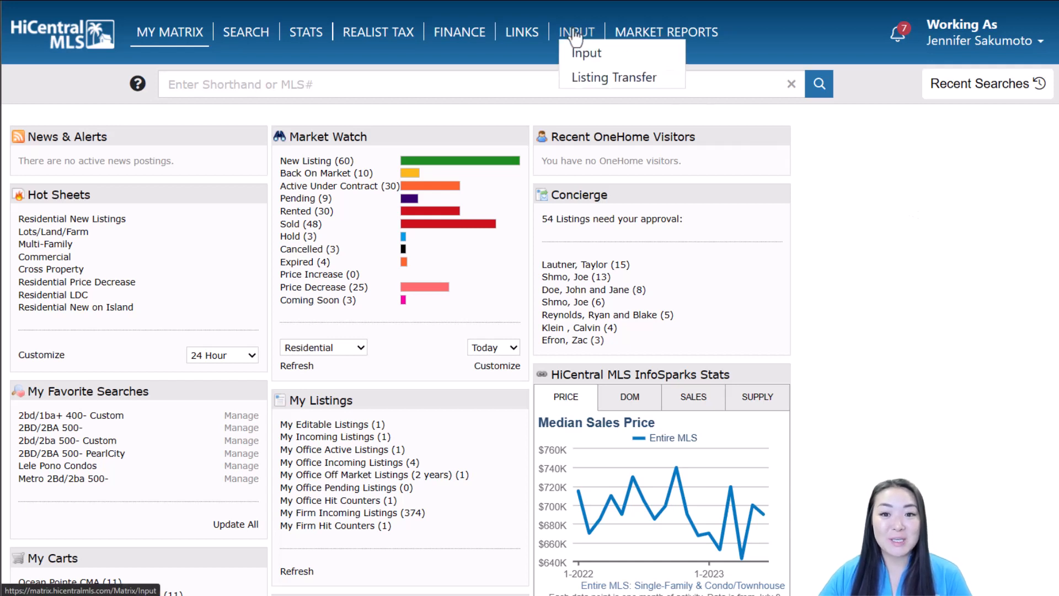
pyautogui.click(628, 60)
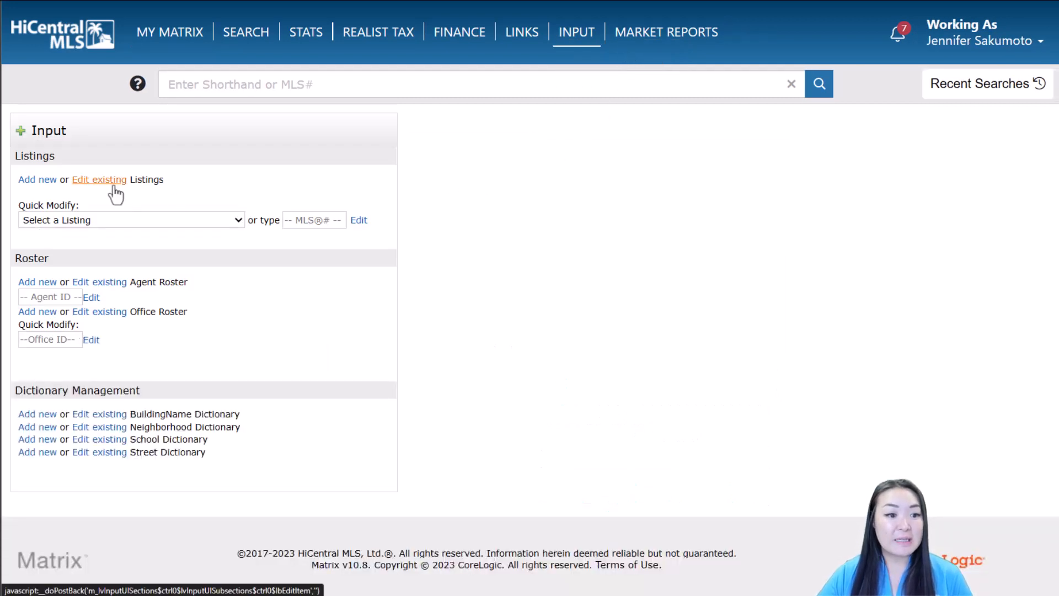
pyautogui.click(139, 223)
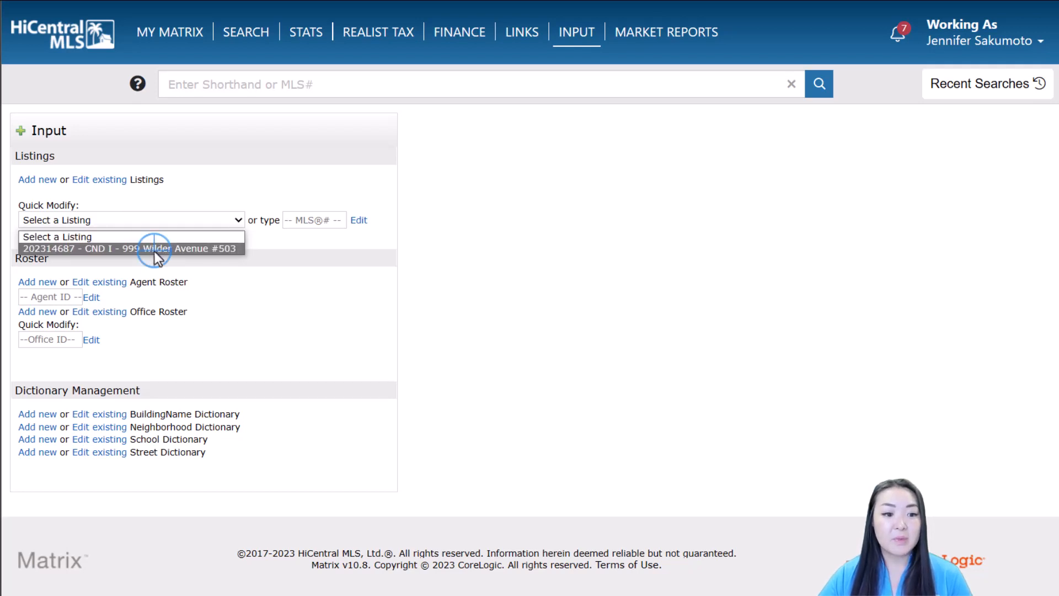
pyautogui.click(154, 250)
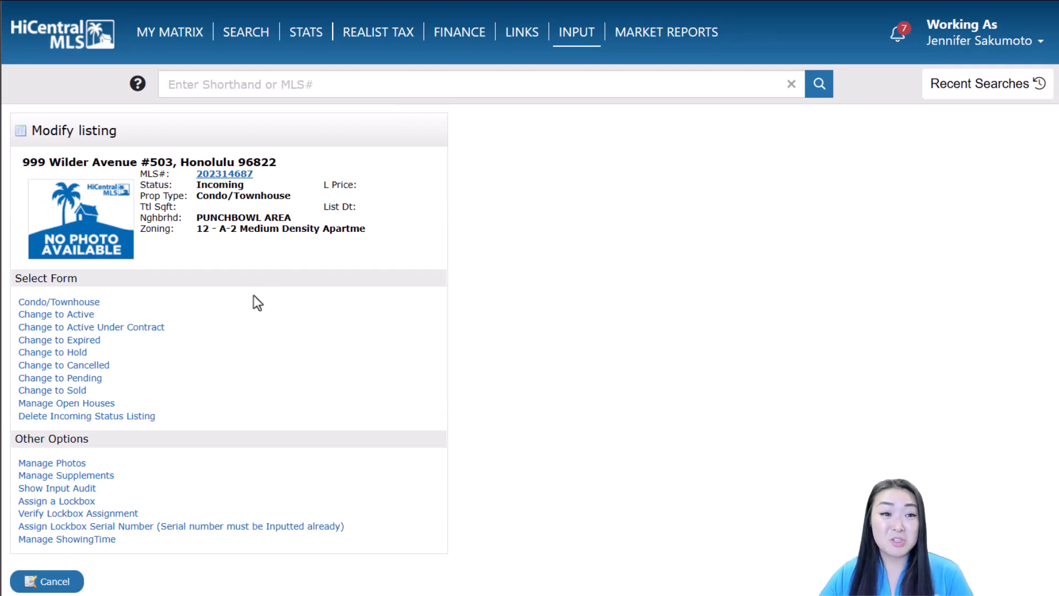
pyautogui.moveTo(161, 37)
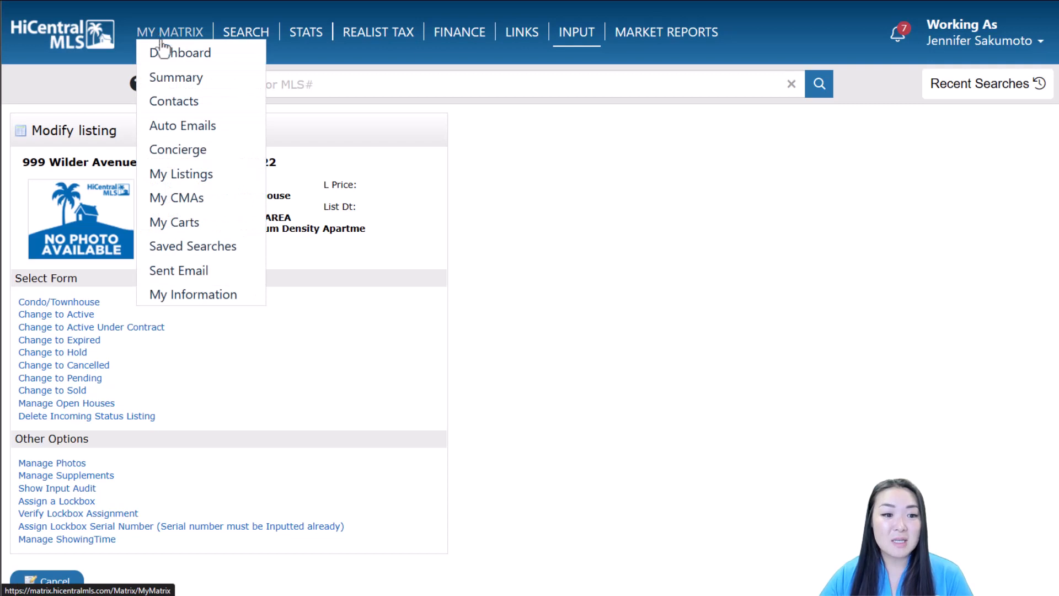
pyautogui.click(212, 176)
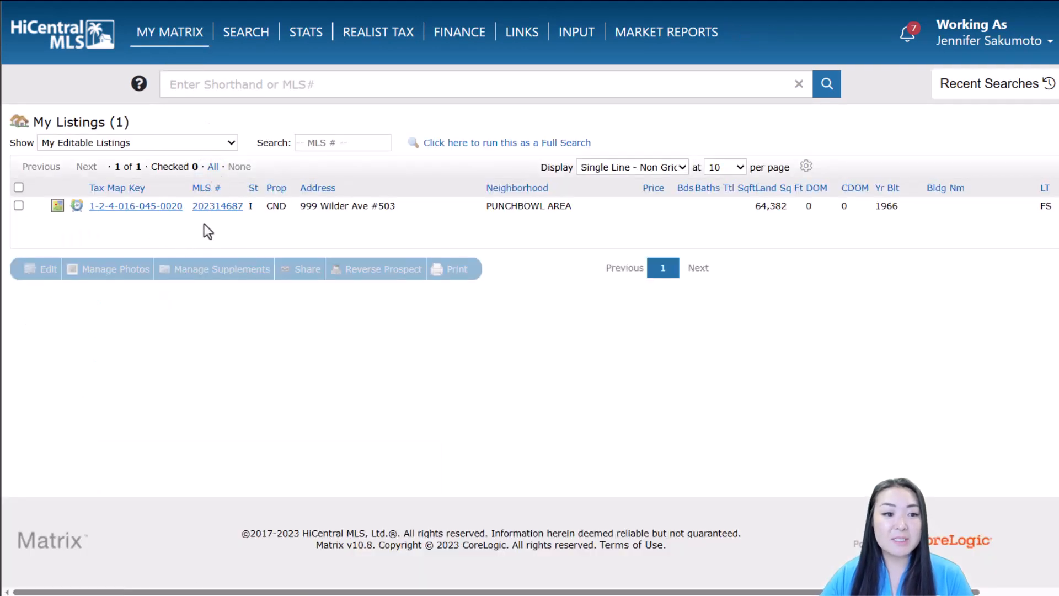
pyautogui.click(65, 144)
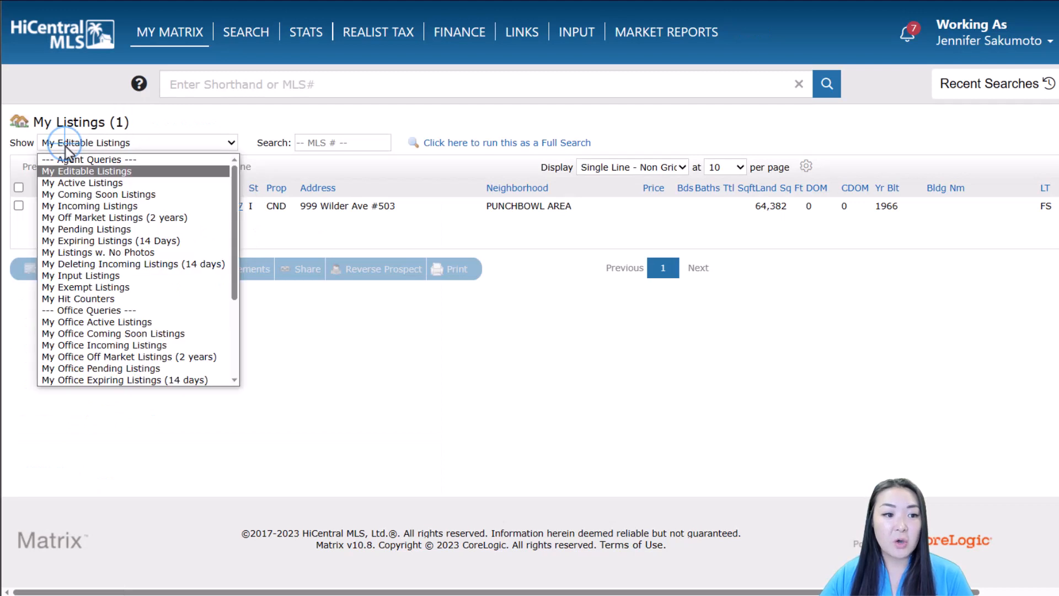
pyautogui.click(97, 175)
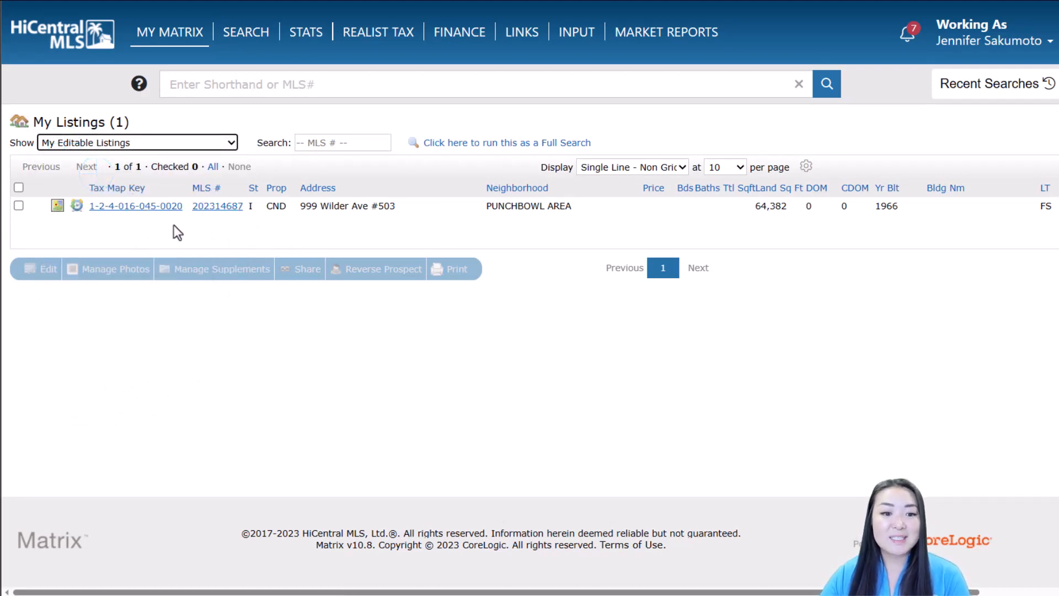
pyautogui.click(218, 207)
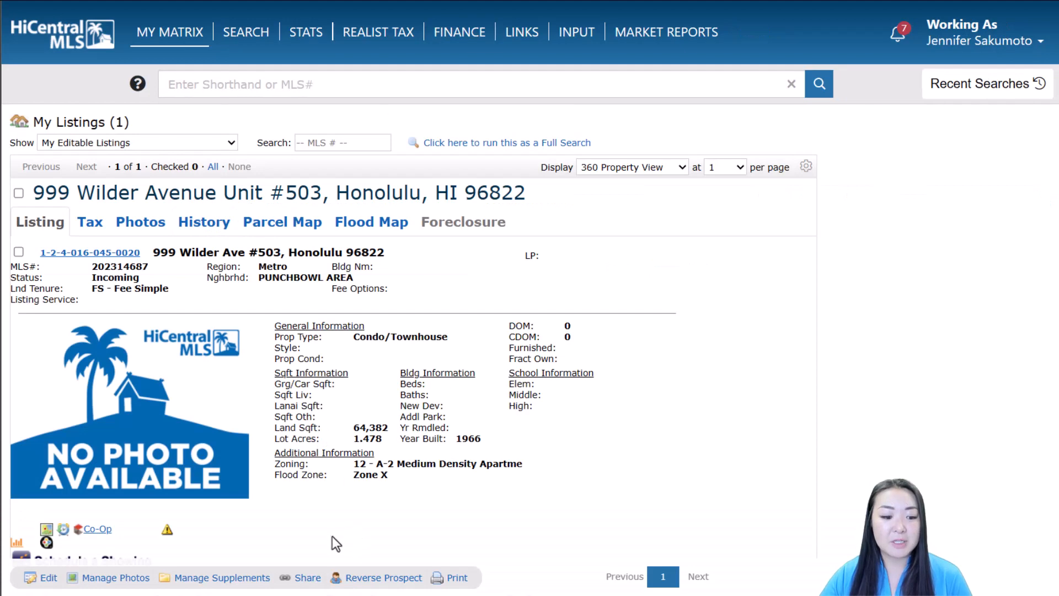
pyautogui.click(45, 580)
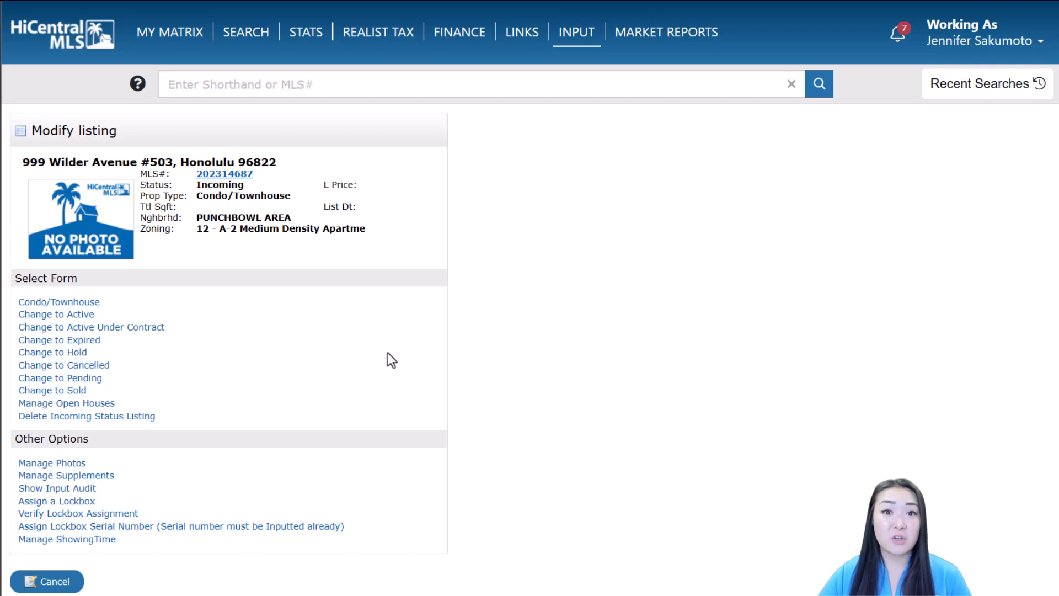
pyautogui.click(97, 304)
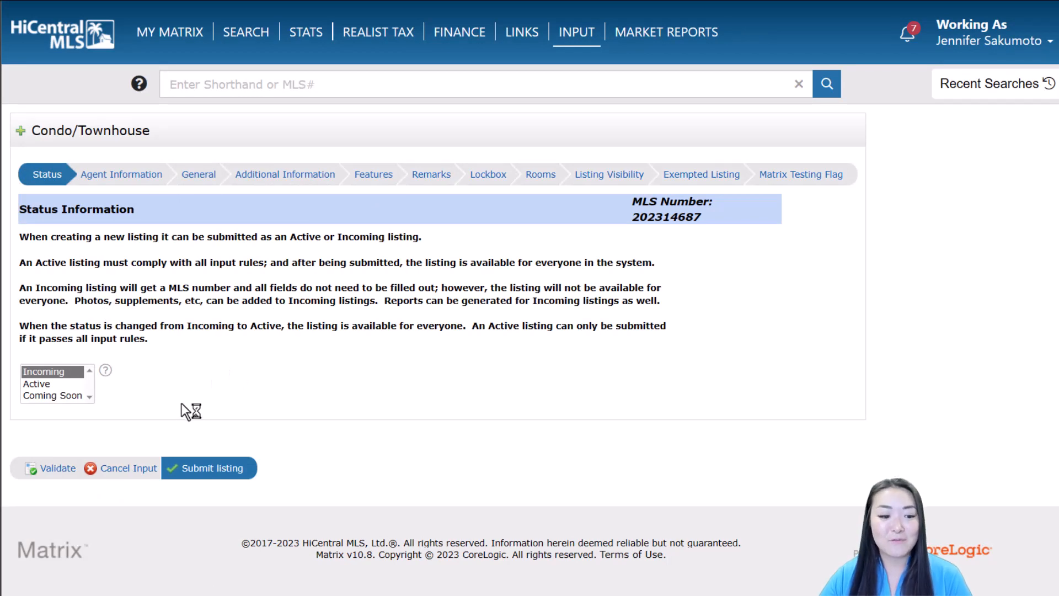
pyautogui.click(124, 469)
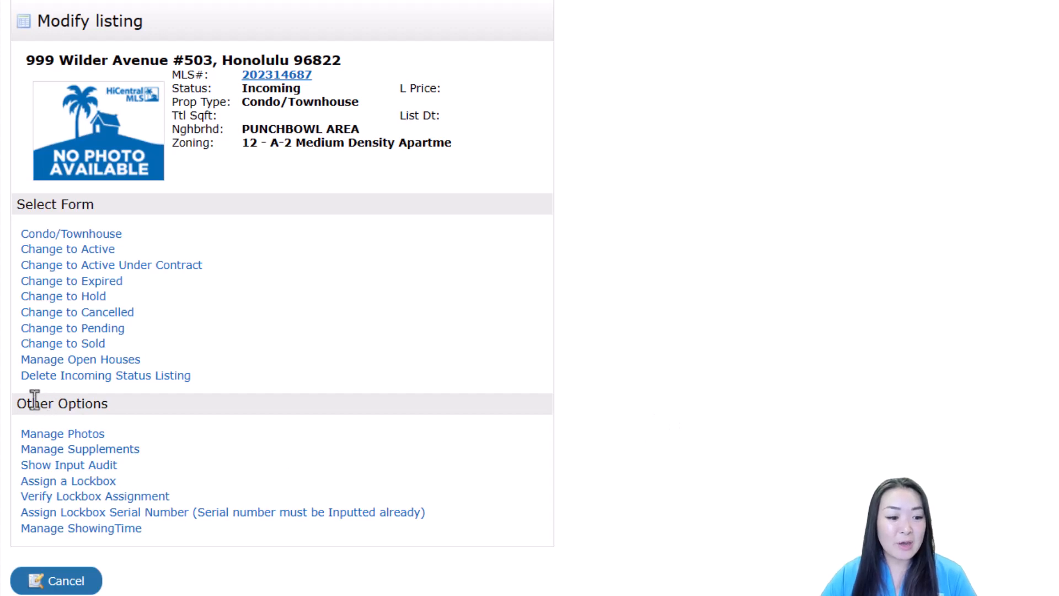
# Step: Go to Manage Photos for MLS#202314687 and bring up the photo file picker
pyautogui.click(101, 436)
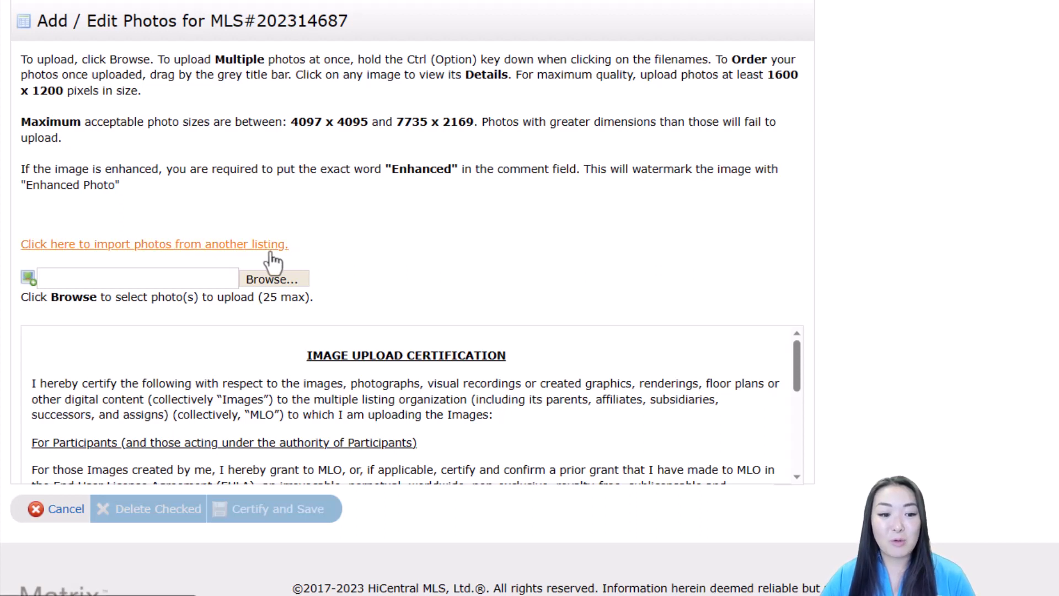
pyautogui.click(270, 250)
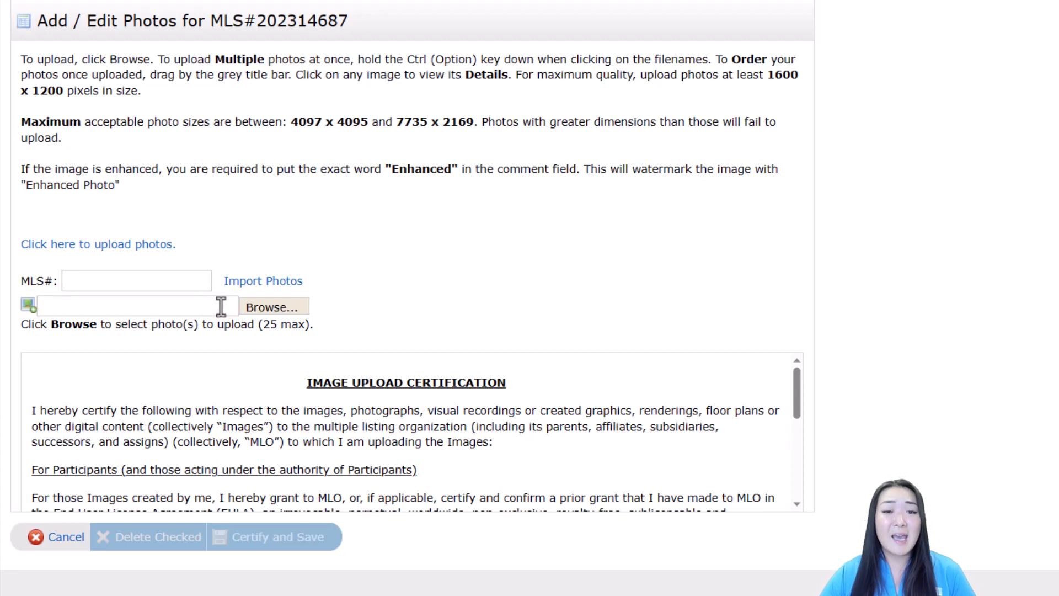
pyautogui.click(249, 306)
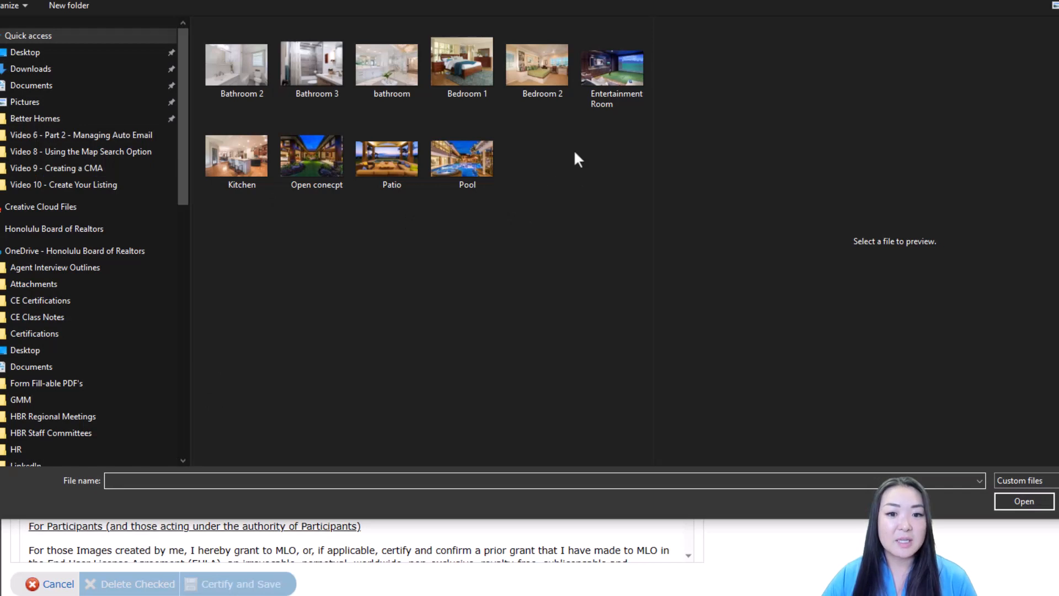
# Step: Select all ten room photos in the file dialog and upload them to the listing
pyautogui.moveTo(629, 195); pyautogui.dragTo(231, 65)
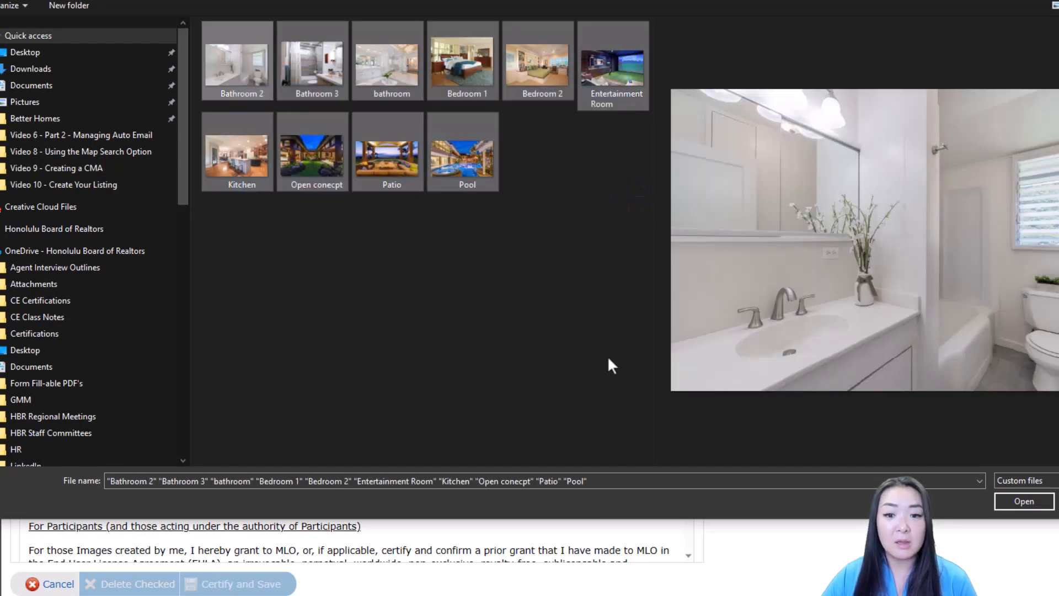
pyautogui.click(1013, 505)
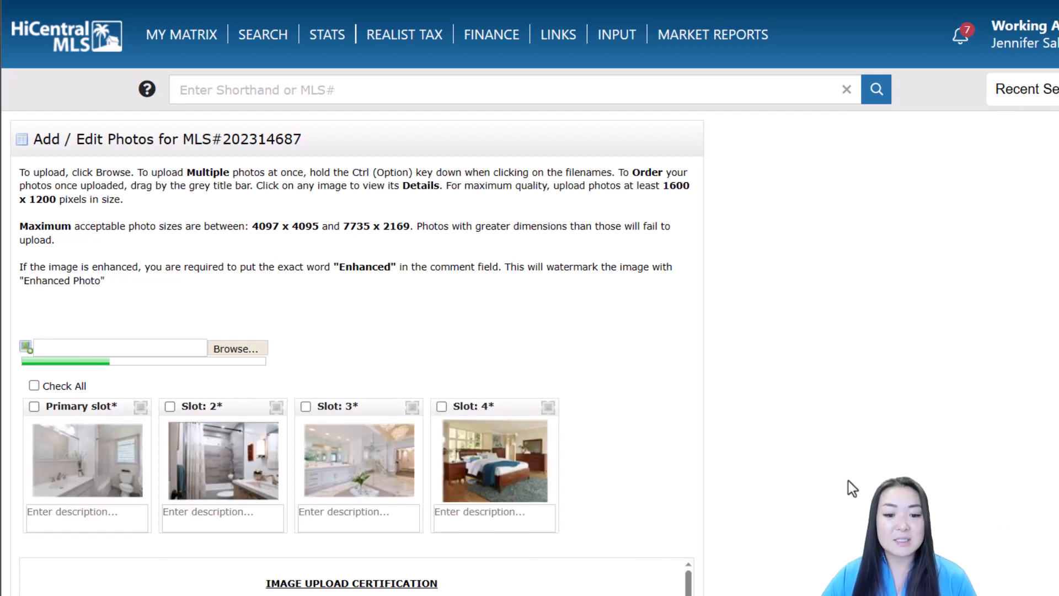
# Step: After the upload completes, view the details of the Slot 6 Entertainment Room photo
pyautogui.scroll(-1, 560, 367)
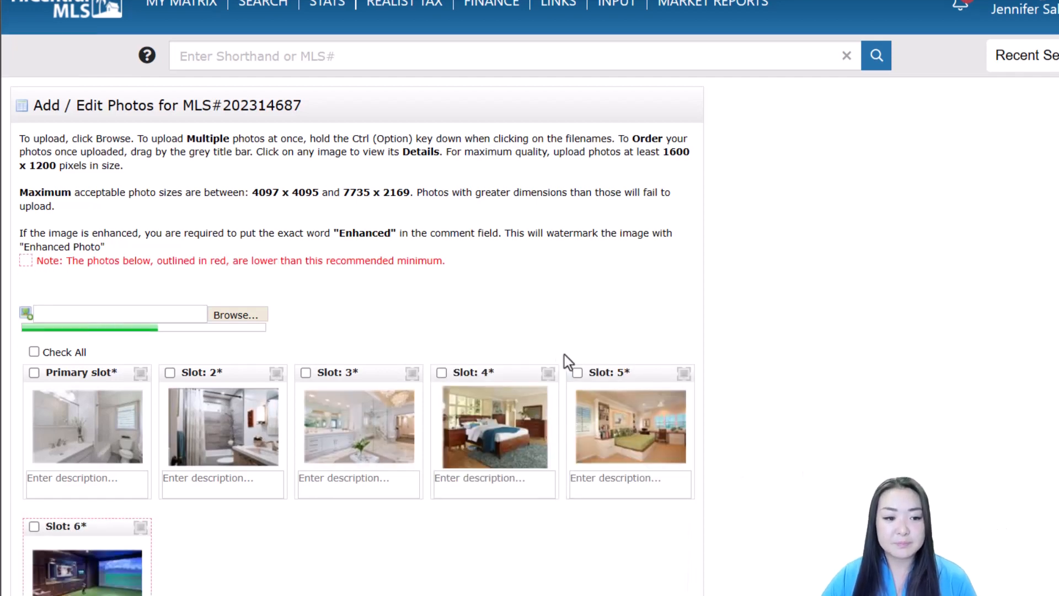
pyautogui.scroll(-3, 564, 355)
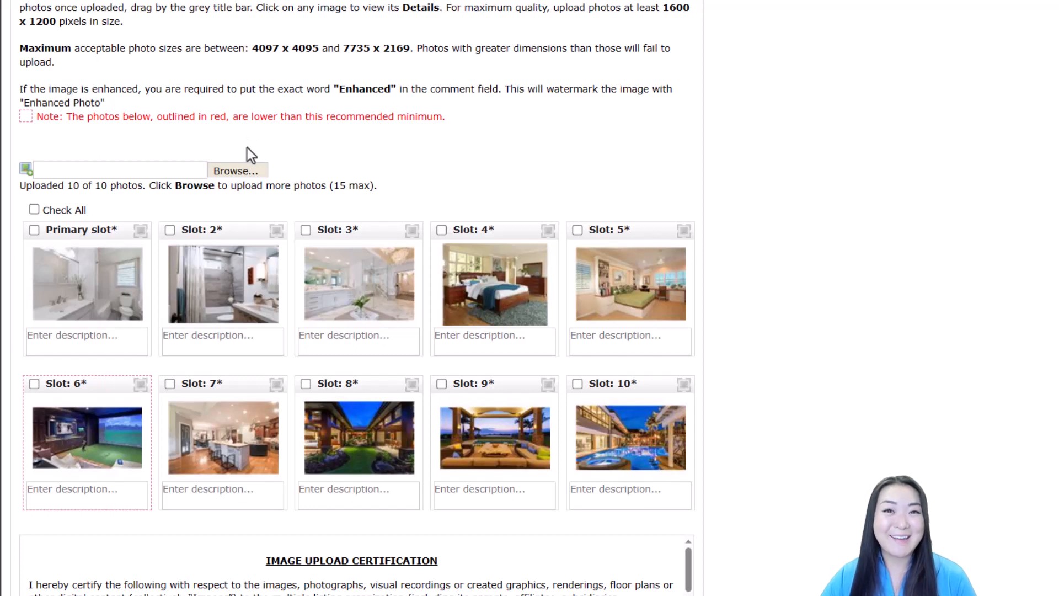
pyautogui.click(112, 457)
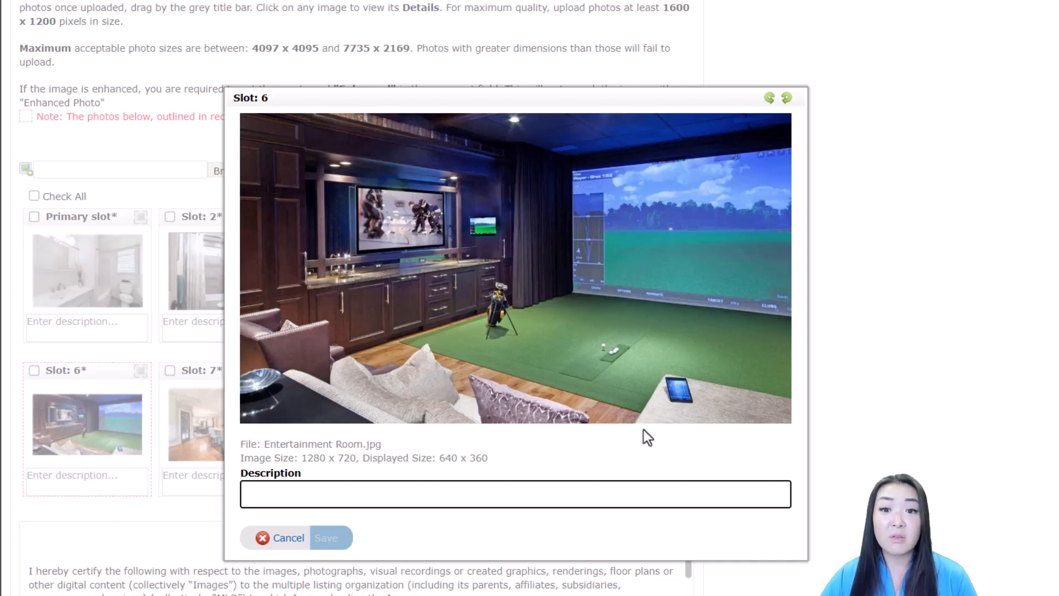
# Step: Close the Slot 6 details unsaved and drag the courtyard exterior photo into the primary slot
pyautogui.click(280, 539)
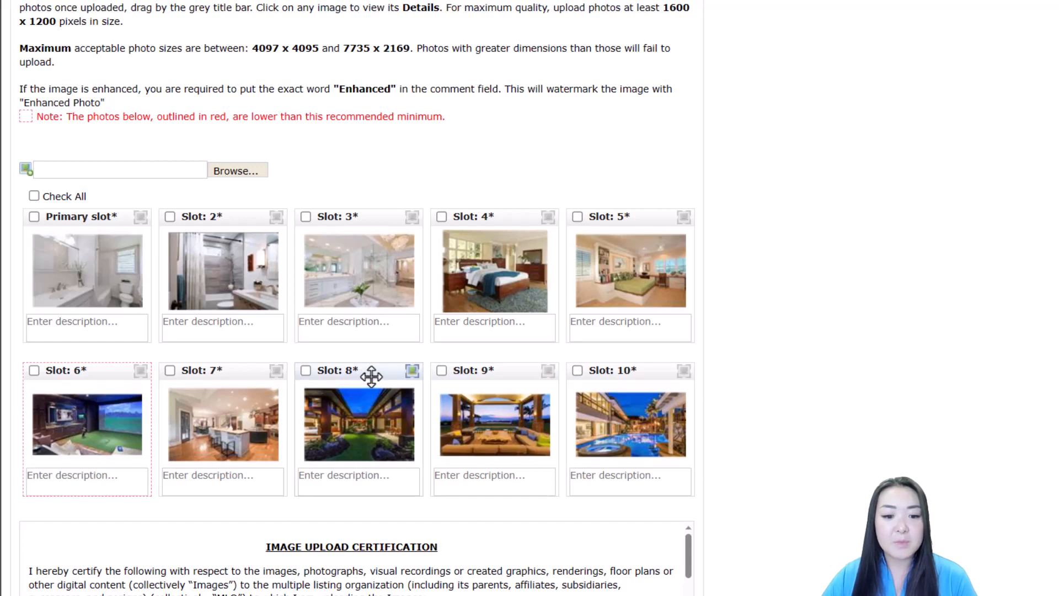
pyautogui.moveTo(371, 377); pyautogui.dragTo(88, 229)
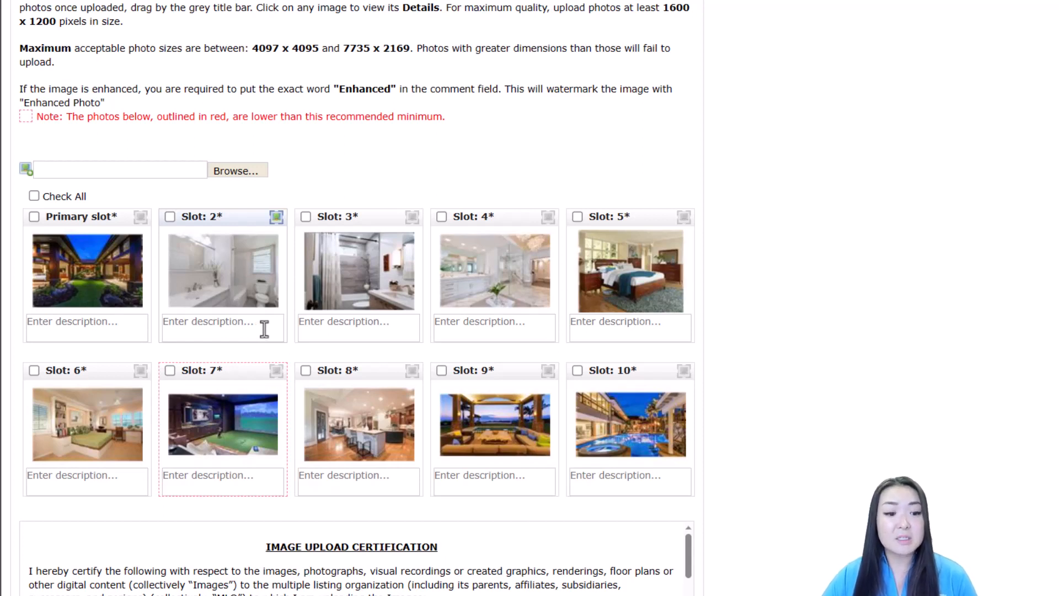
# Step: Describe Slot 2 as 'Enhanced' and Slot 4 as 'Primary bathroom', then certify and save photos
pyautogui.click(265, 328)
pyautogui.write('En')
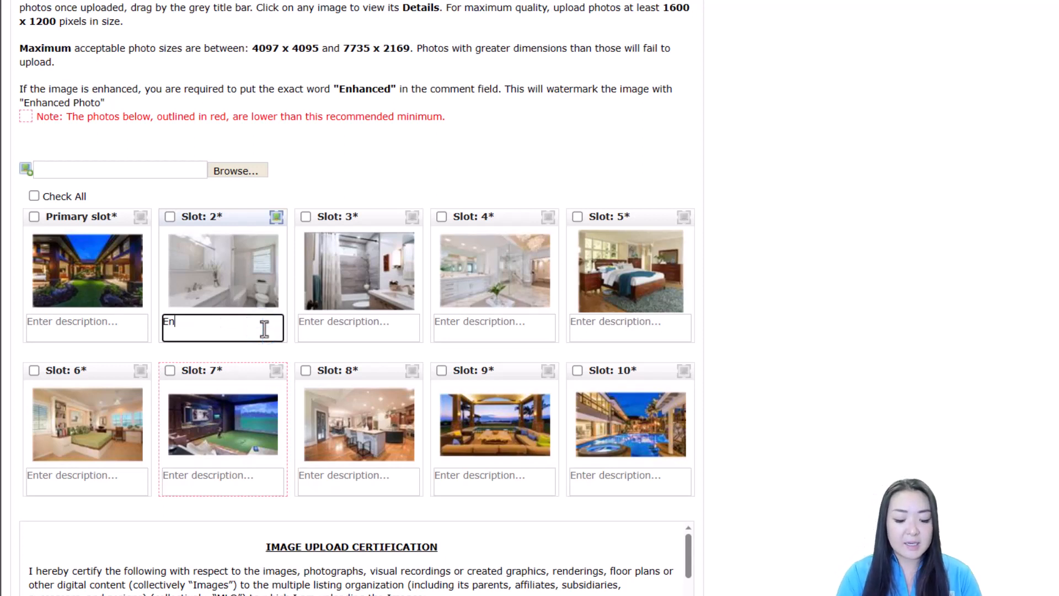
pyautogui.write('hanced')
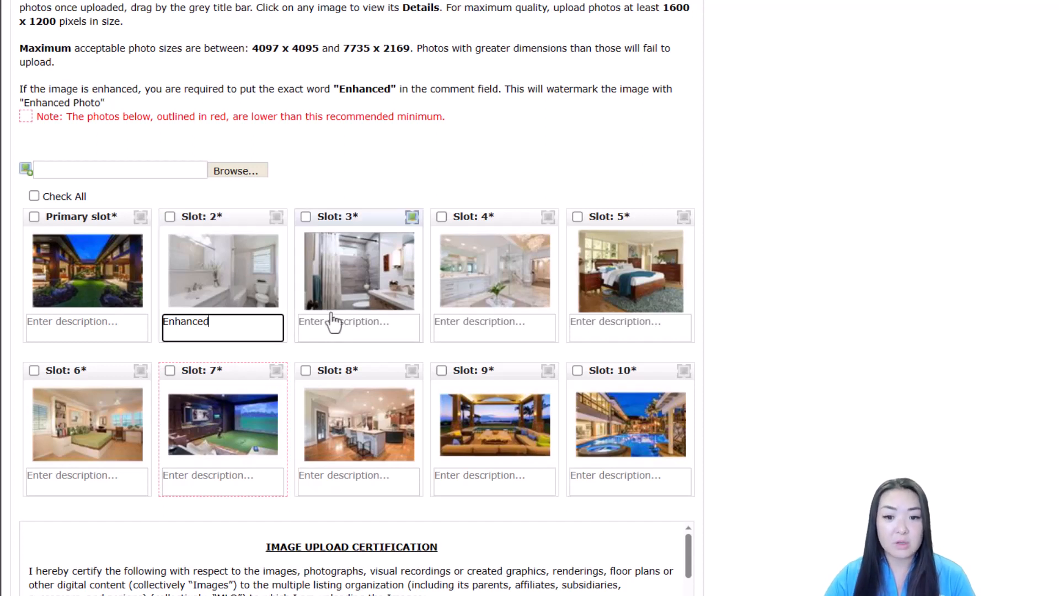
pyautogui.click(607, 329)
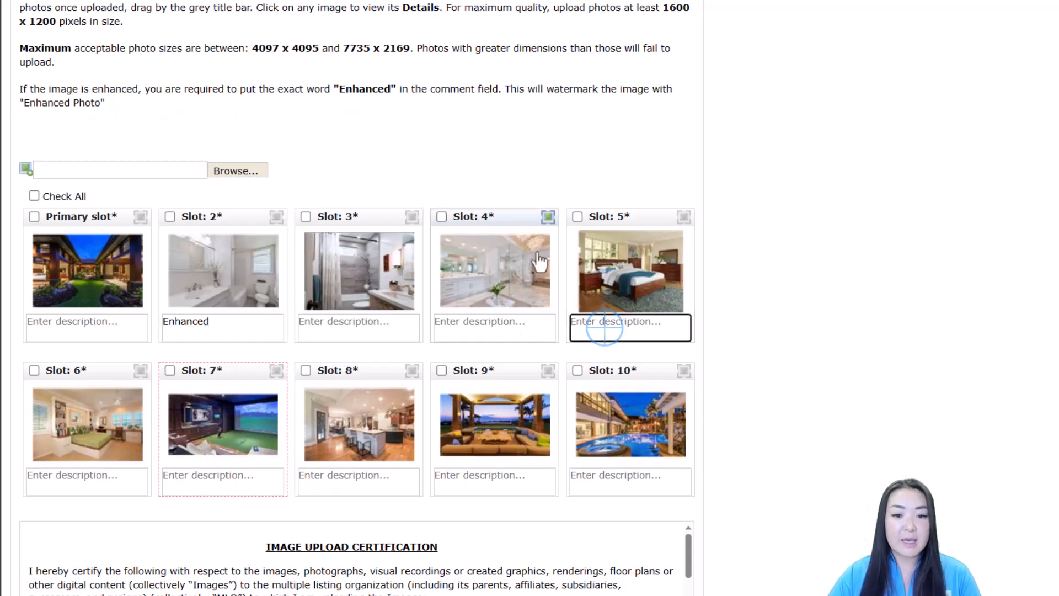
pyautogui.click(514, 327)
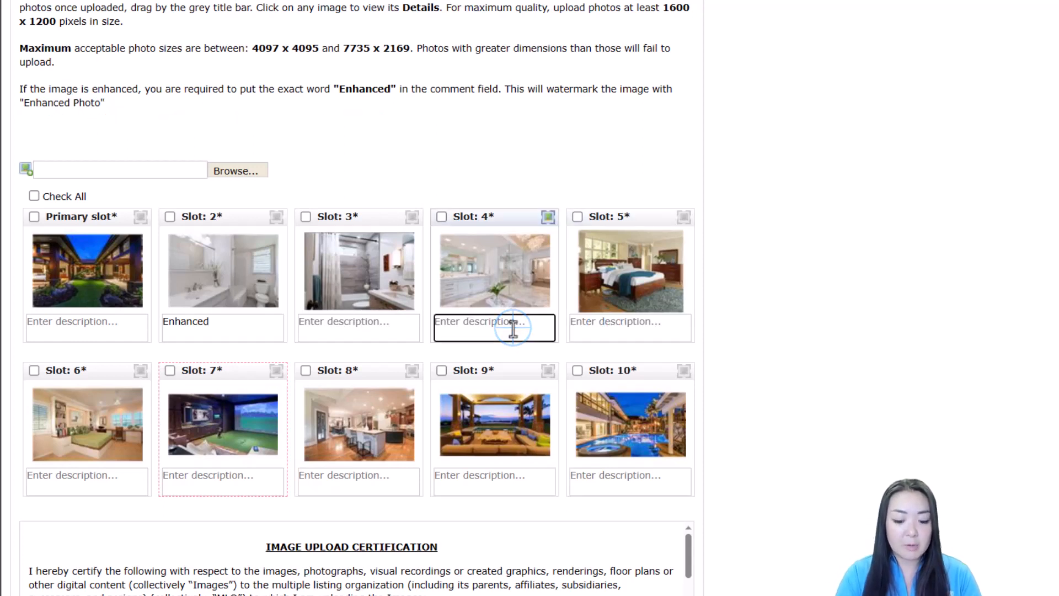
pyautogui.write('Primary b')
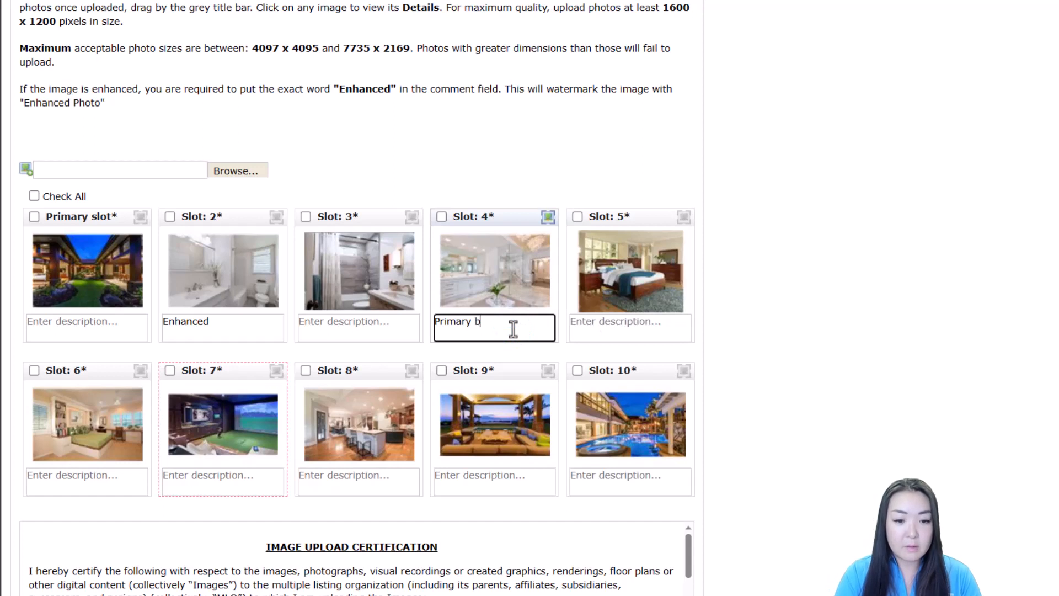
pyautogui.write('athroom')
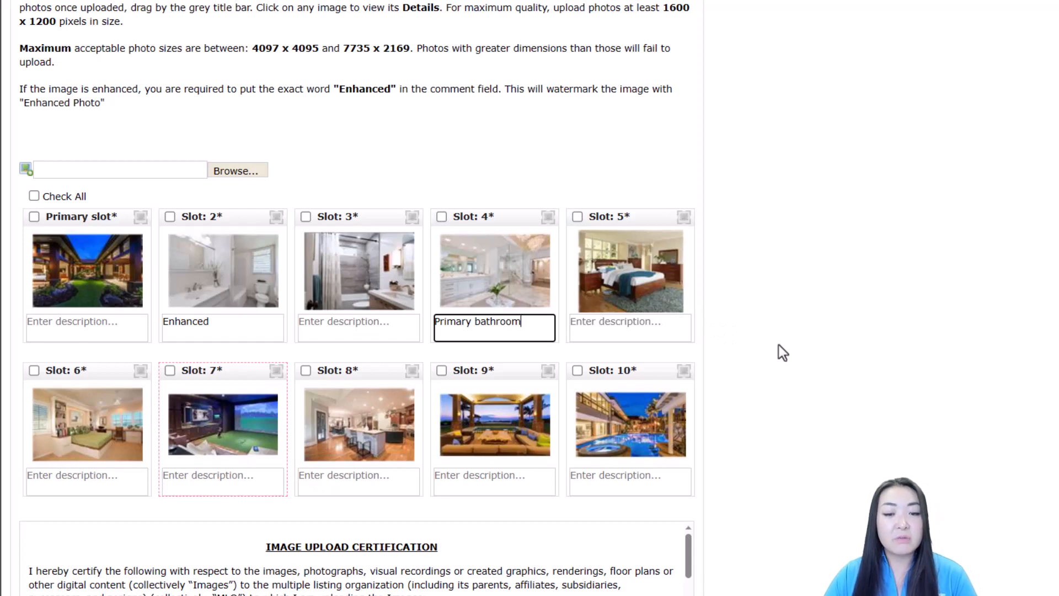
pyautogui.scroll(-2, 761, 351)
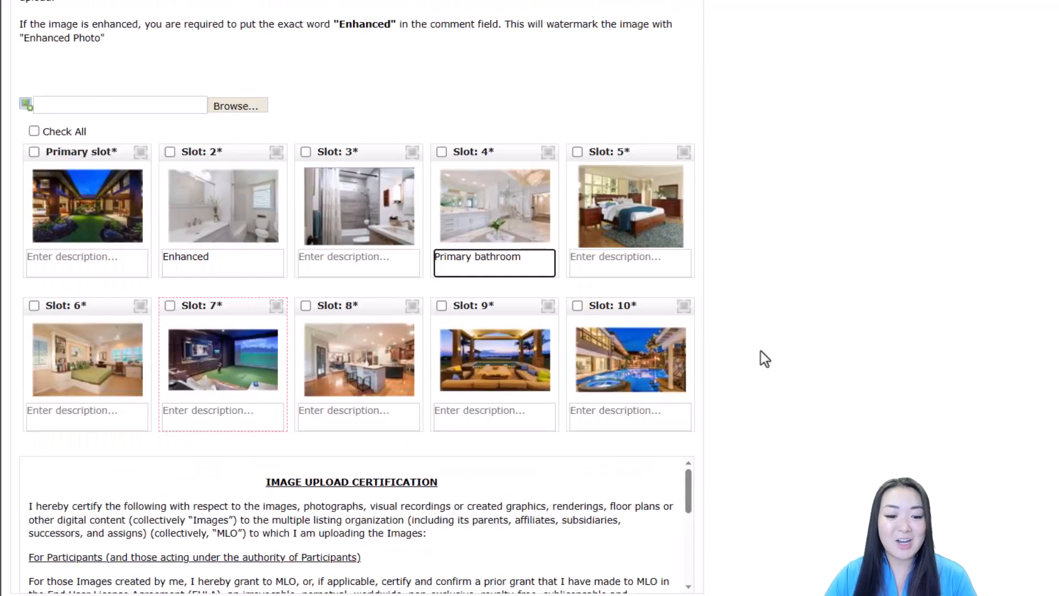
pyautogui.click(232, 583)
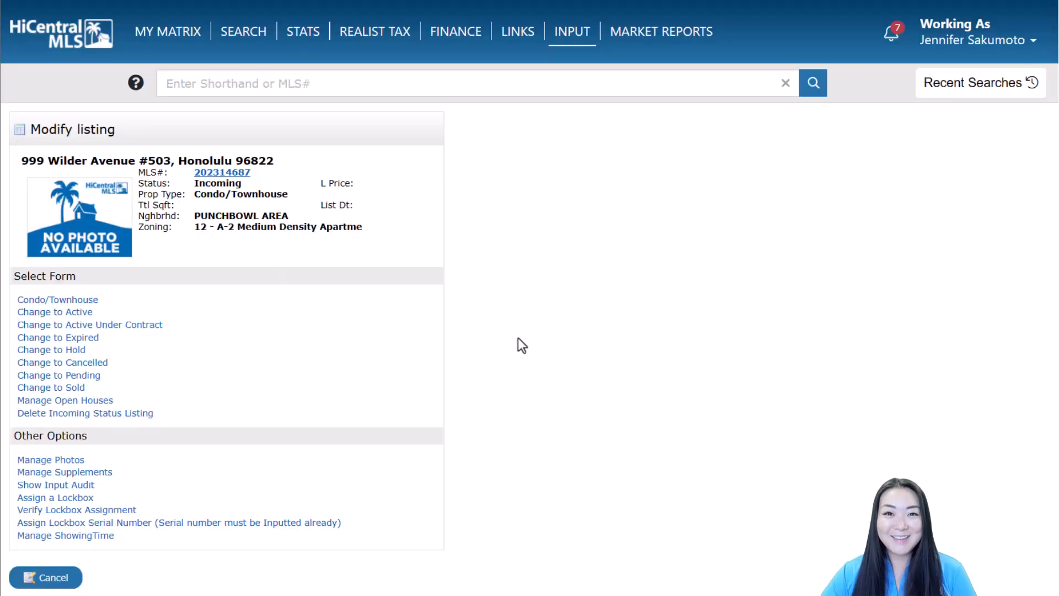
# Step: Open Manage Supplements for listing 202314687 from Other Options
pyautogui.click(105, 473)
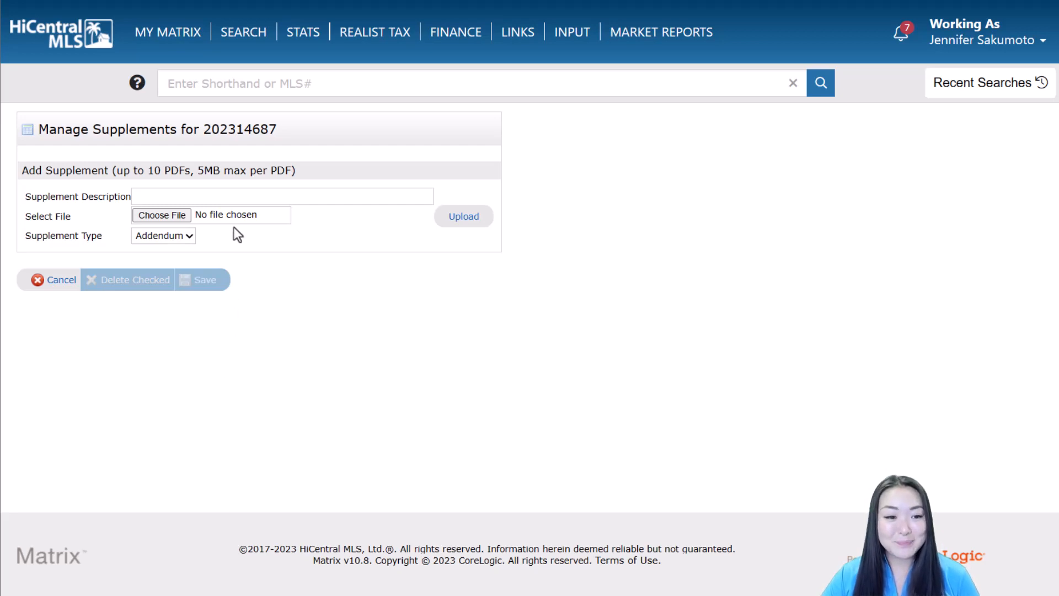
# Step: Upload Floor Plan.pdf as a supplement with description 'Floor Plan' and type Other
pyautogui.click(186, 217)
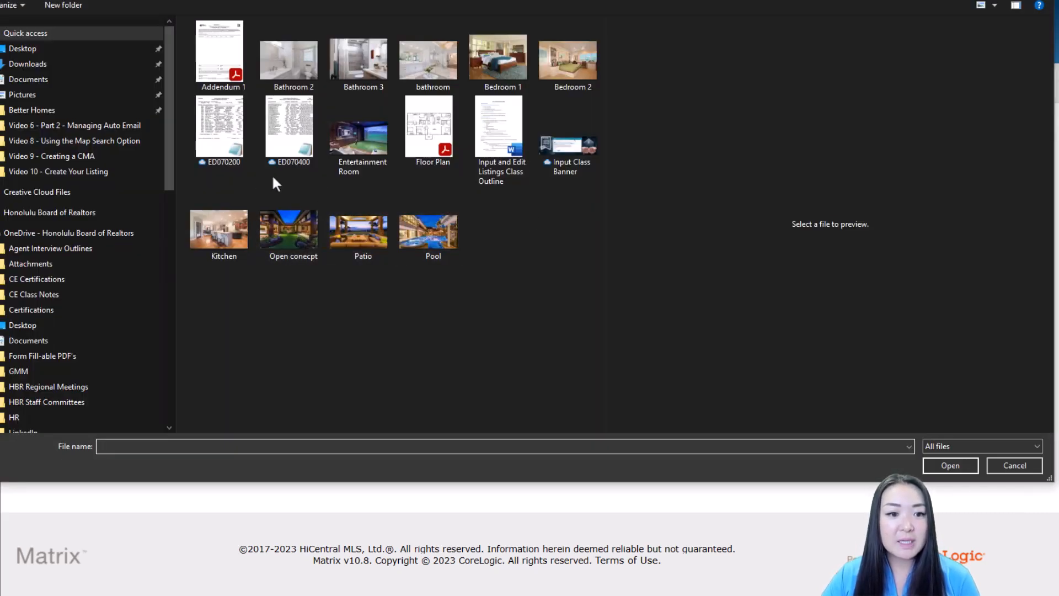
pyautogui.doubleClick(438, 153)
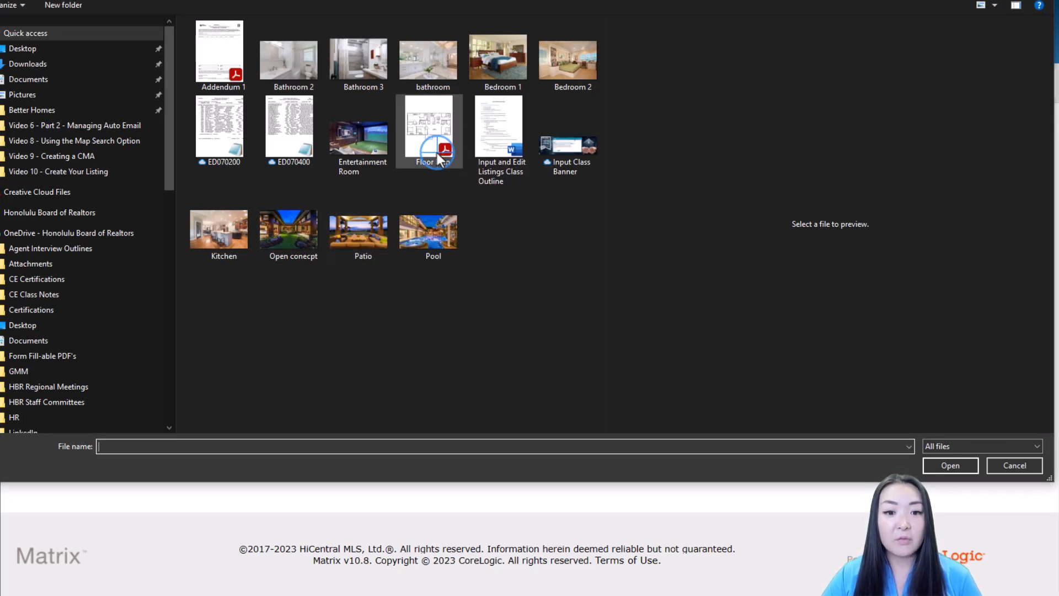
pyautogui.click(368, 195)
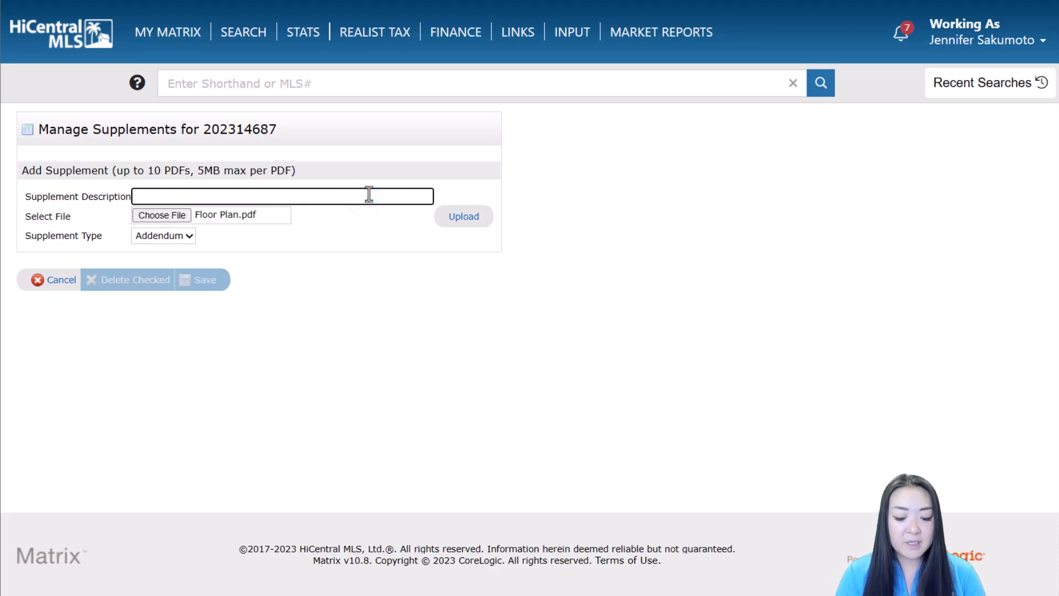
pyautogui.write('Floor Plan')
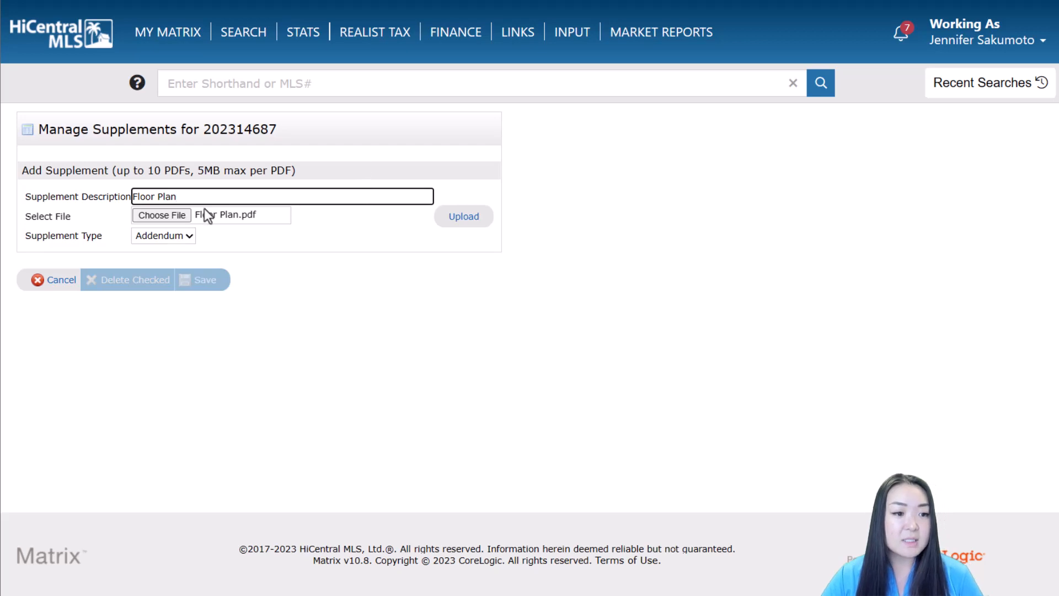
pyautogui.click(189, 237)
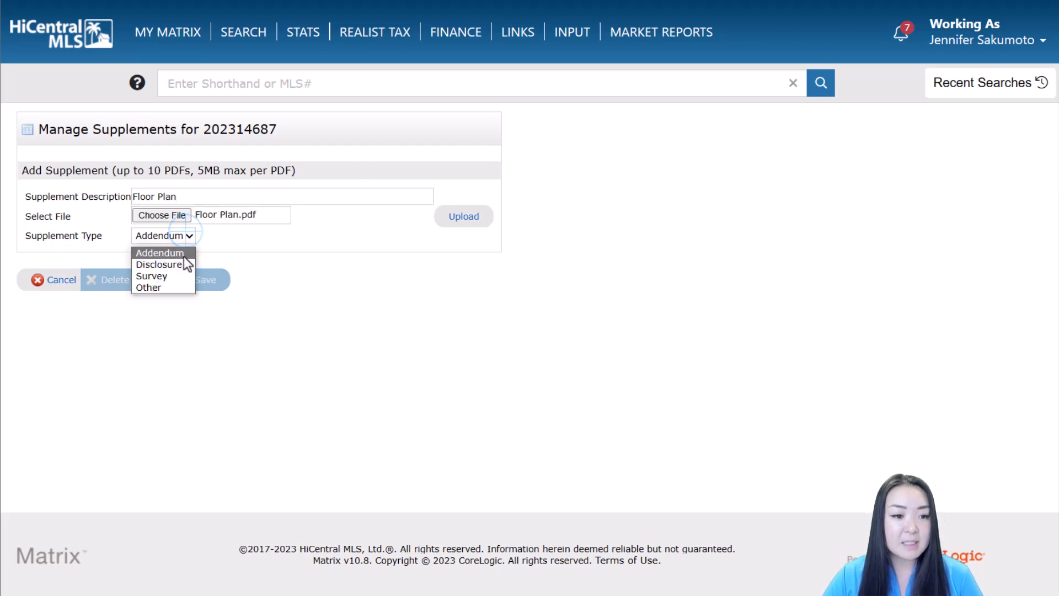
pyautogui.click(177, 289)
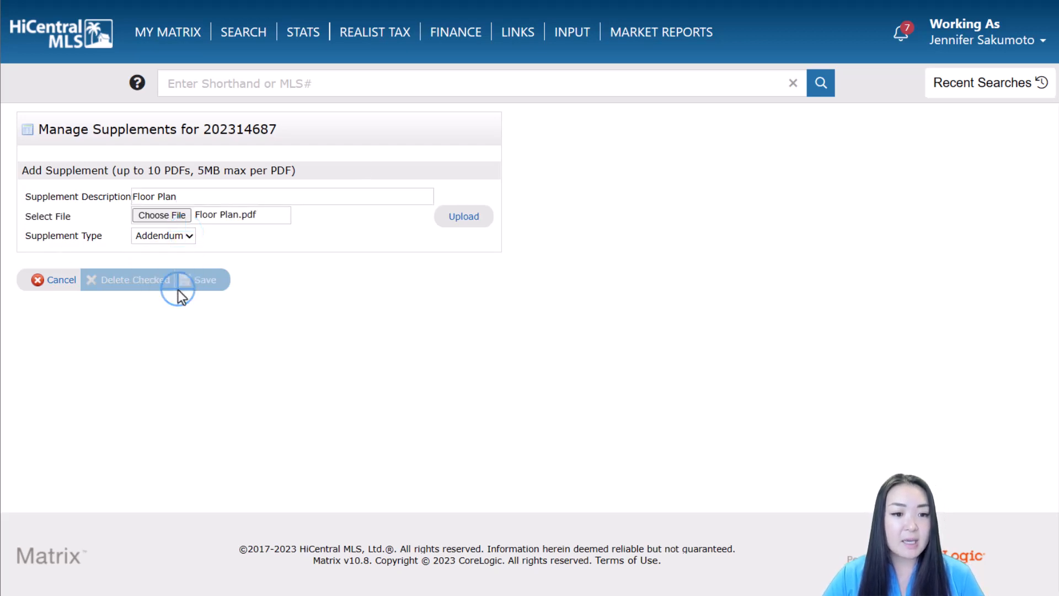
pyautogui.click(477, 219)
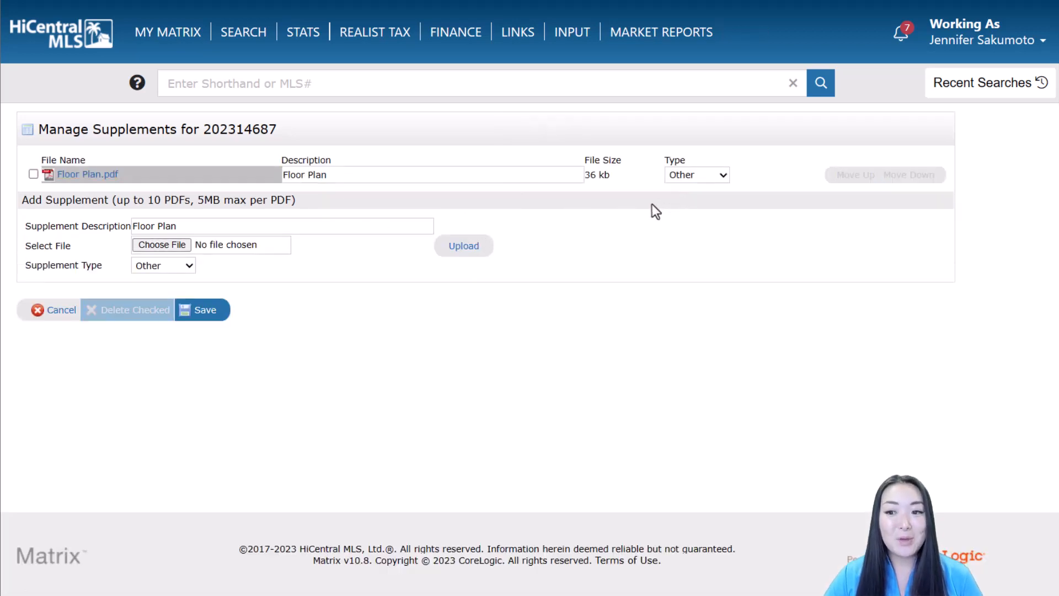
pyautogui.click(177, 244)
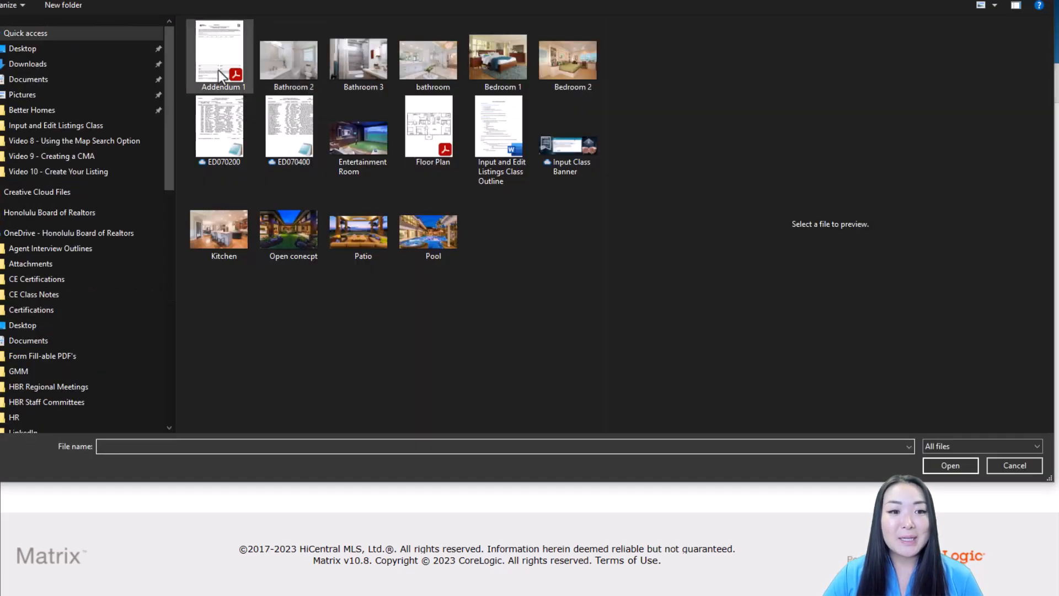
# Step: Upload Addendum 1.pdf as an 'Addendum' type supplement, move it above the floor plan, and save
pyautogui.click(219, 71)
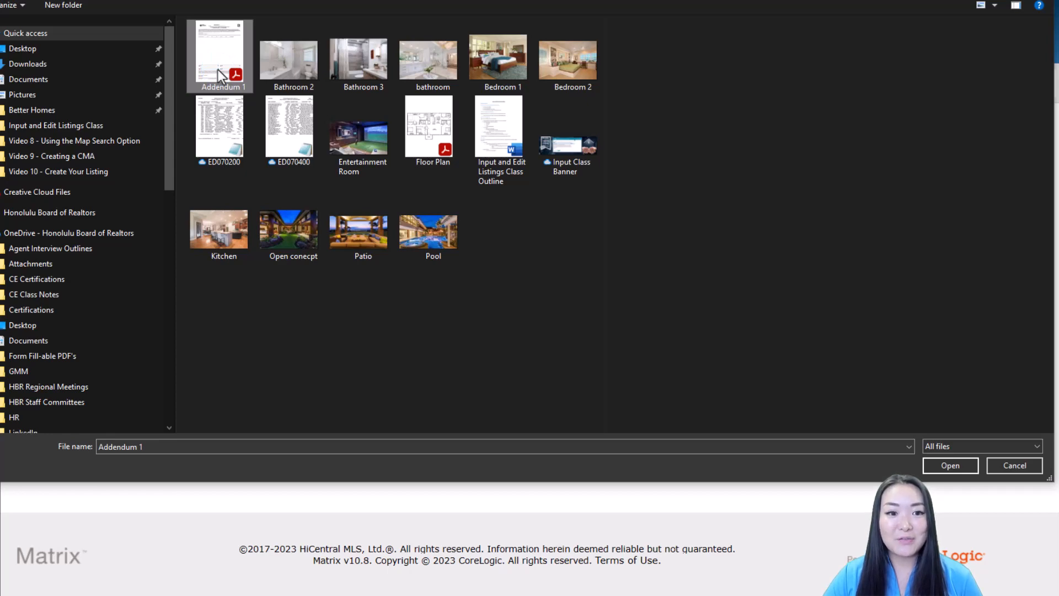
pyautogui.doubleClick(218, 69)
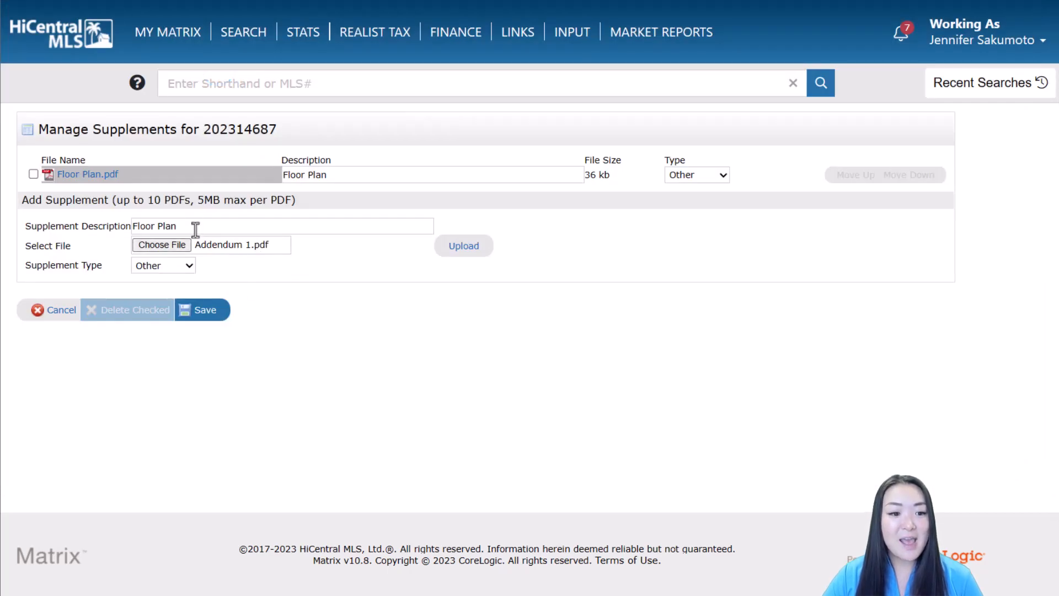
pyautogui.moveTo(195, 228); pyautogui.dragTo(82, 214)
pyautogui.write('Add')
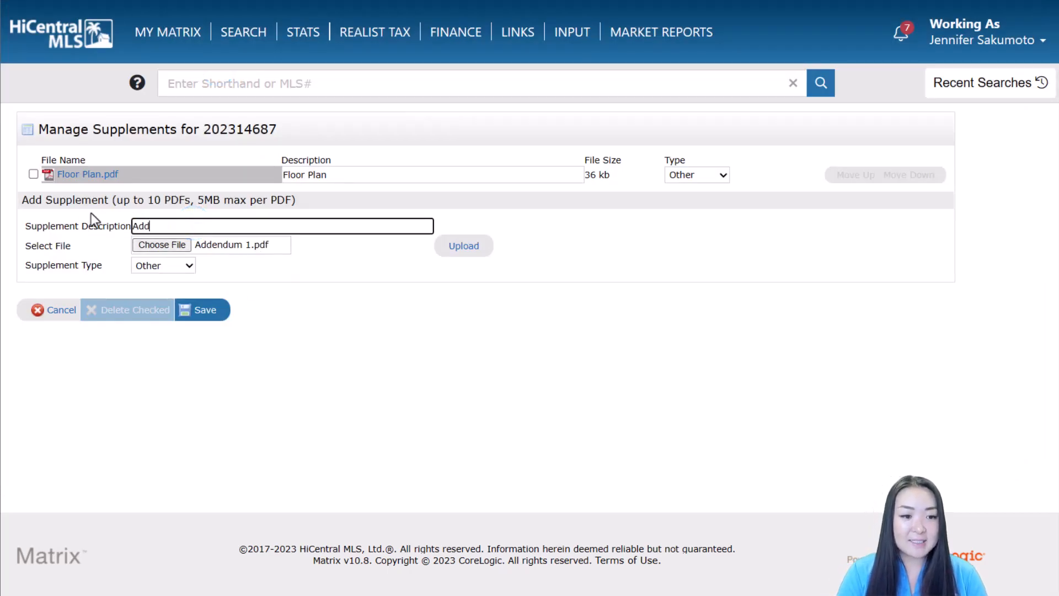
pyautogui.write('endum')
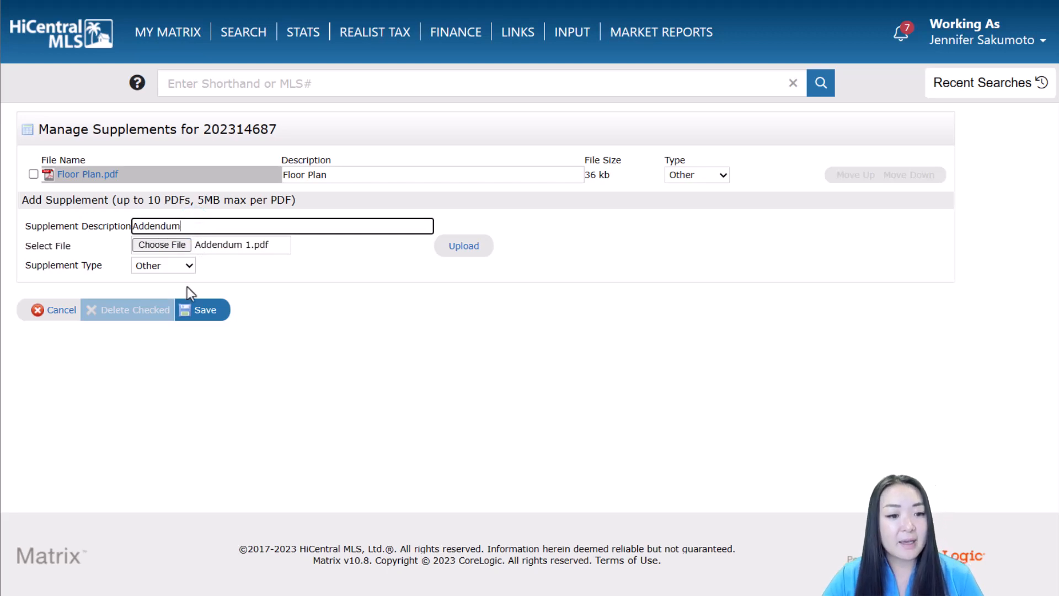
pyautogui.click(180, 266)
pyautogui.click(179, 279)
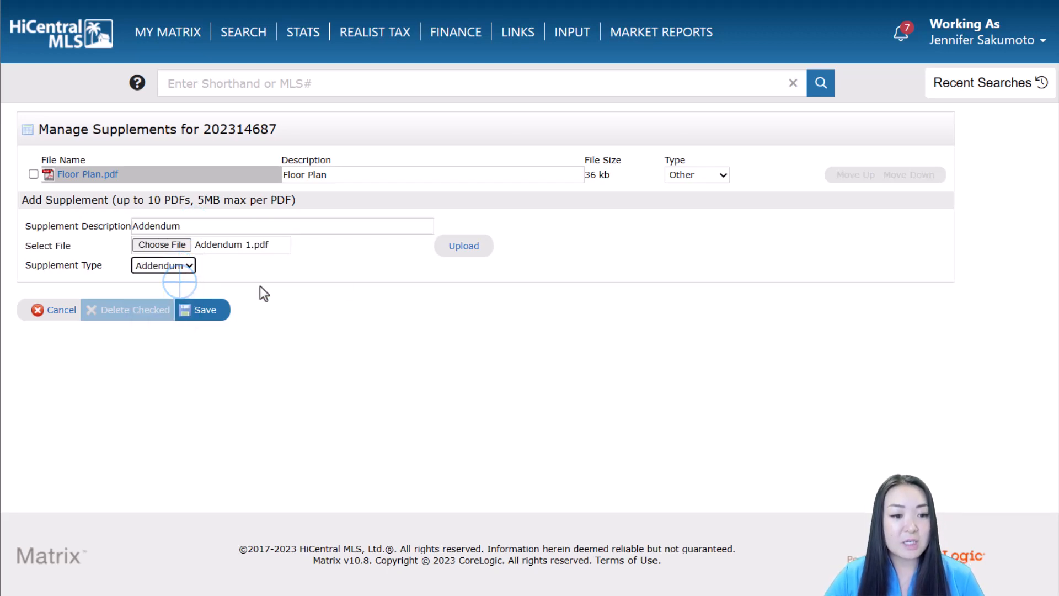
pyautogui.click(453, 247)
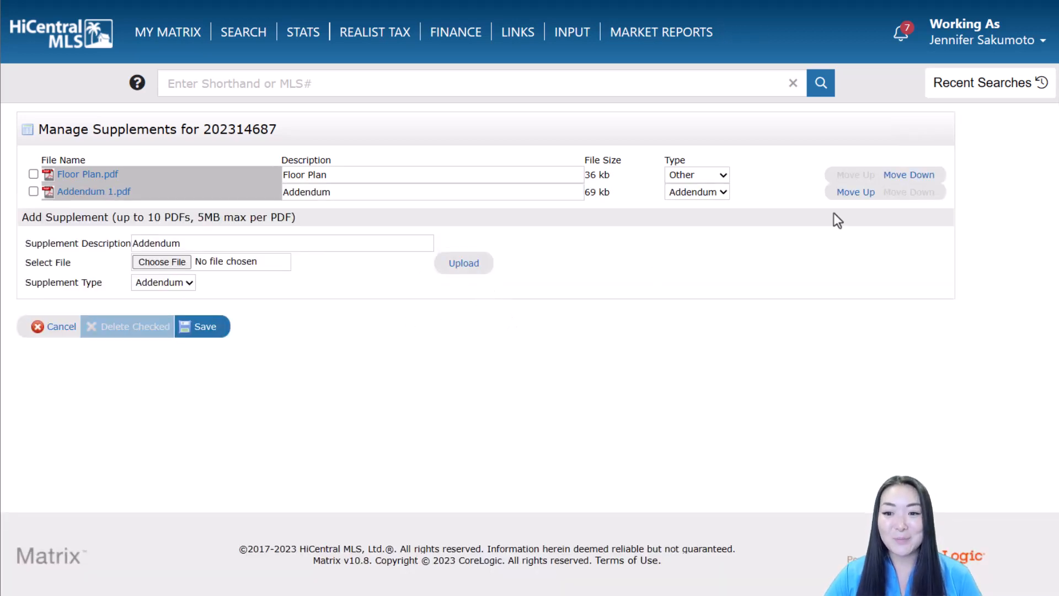
pyautogui.click(873, 193)
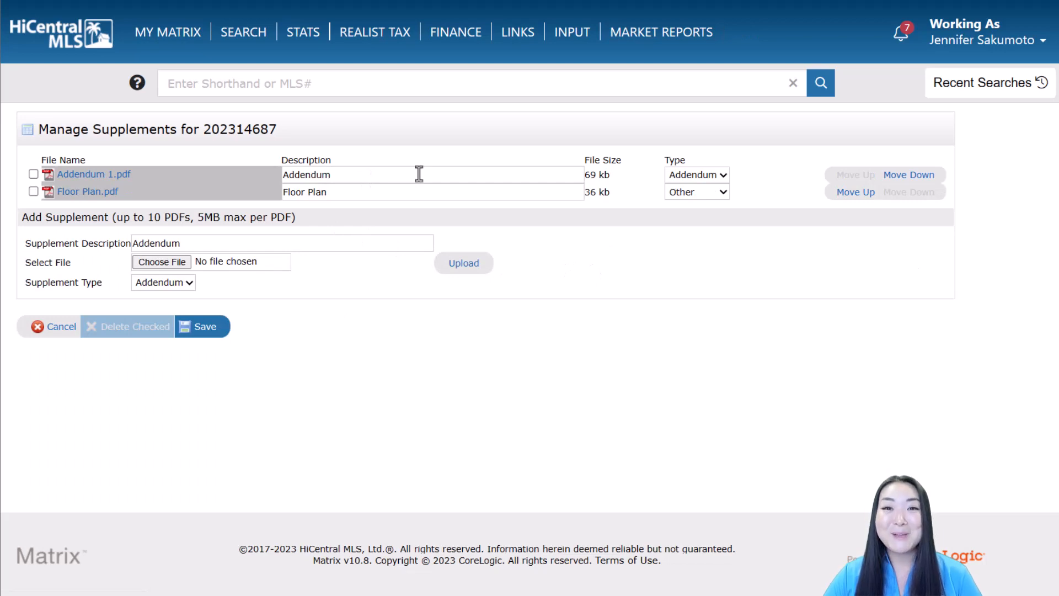
pyautogui.click(197, 330)
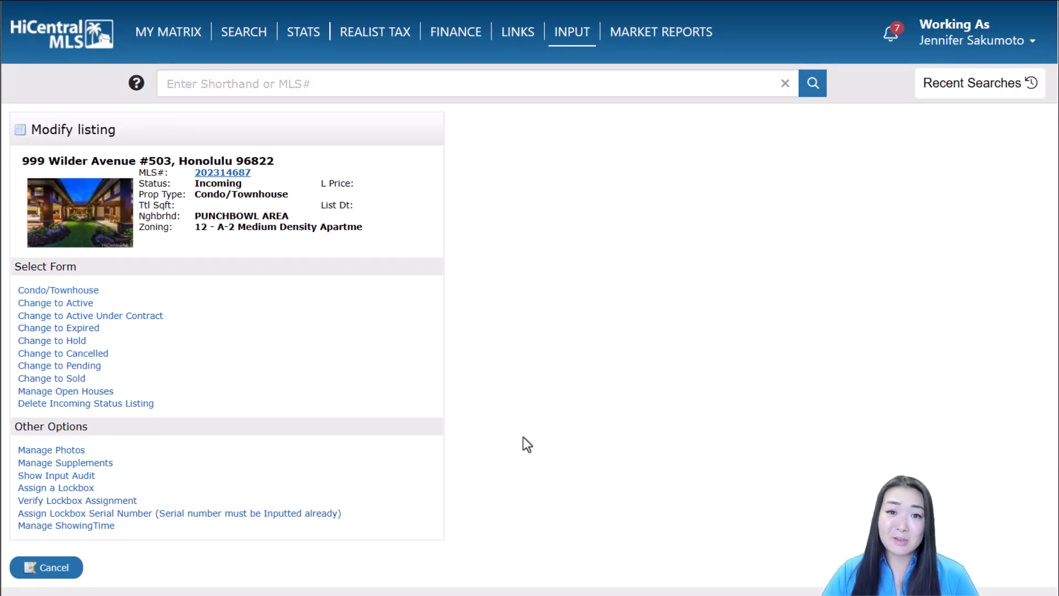
pyautogui.click(91, 488)
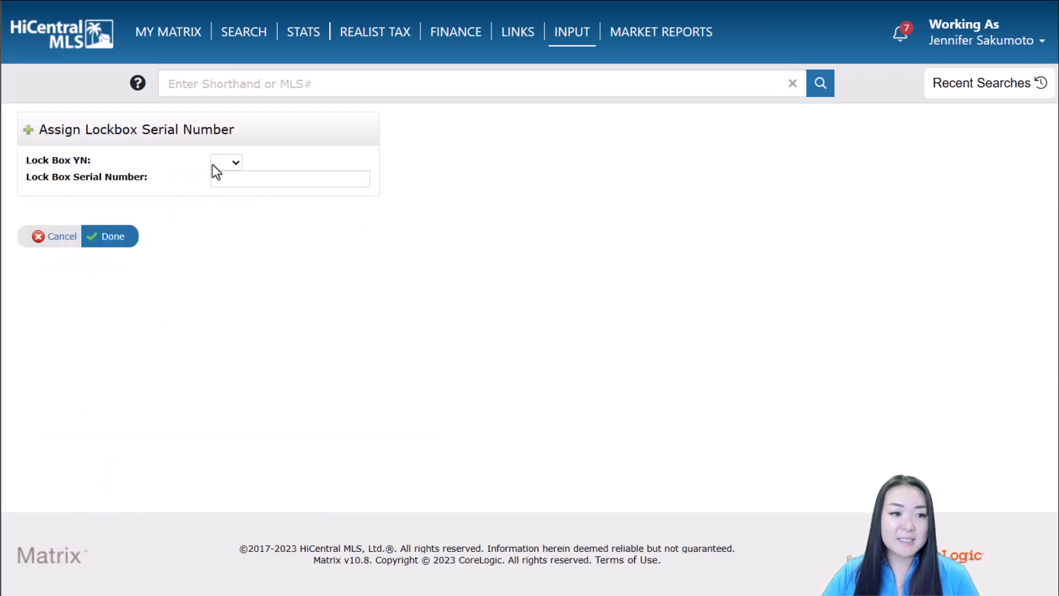
pyautogui.click(223, 161)
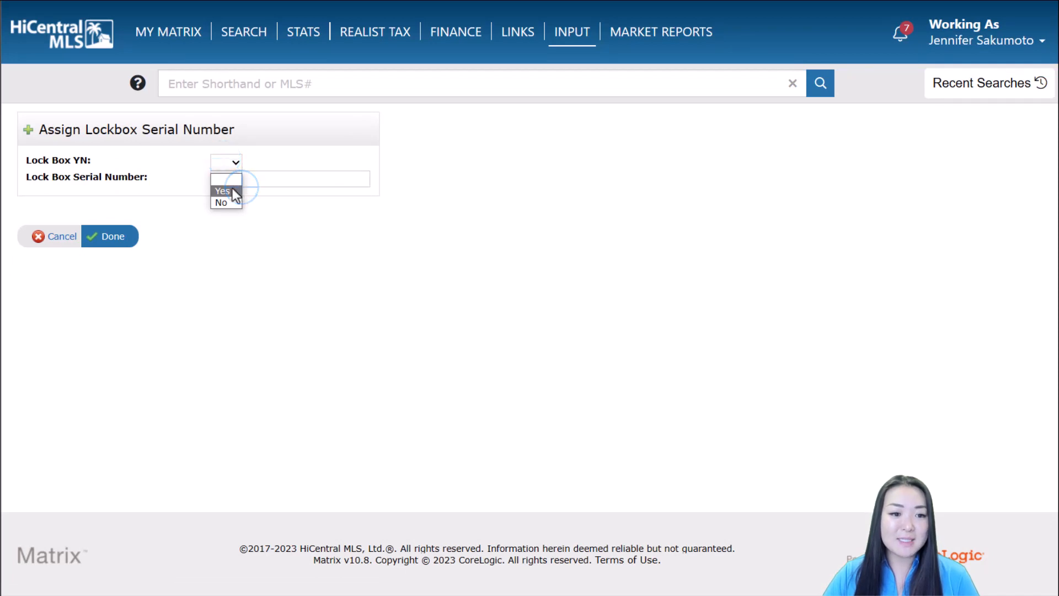
pyautogui.click(231, 190)
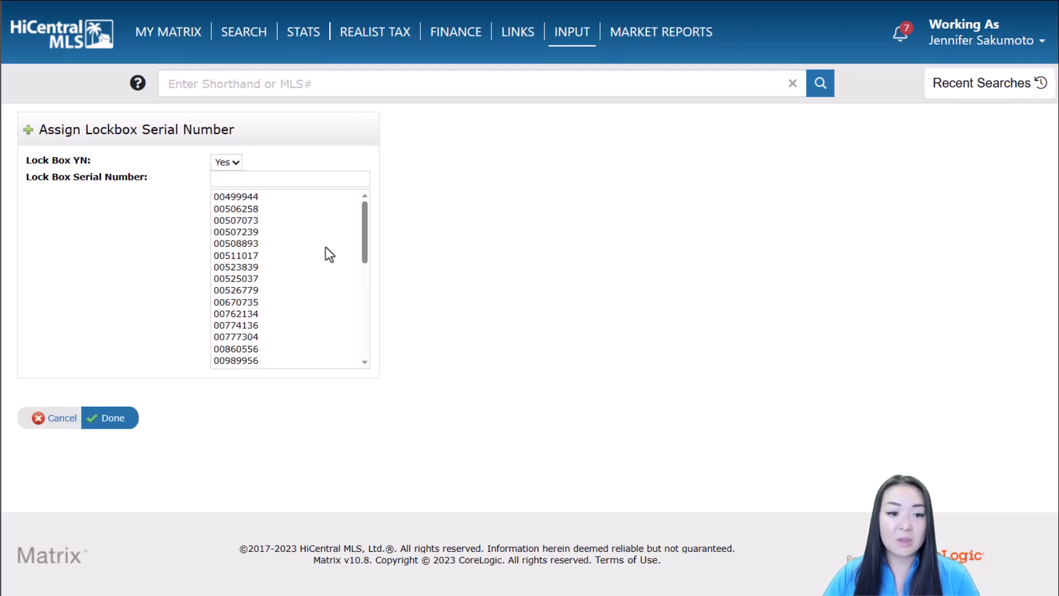
pyautogui.scroll(-2, 316, 250)
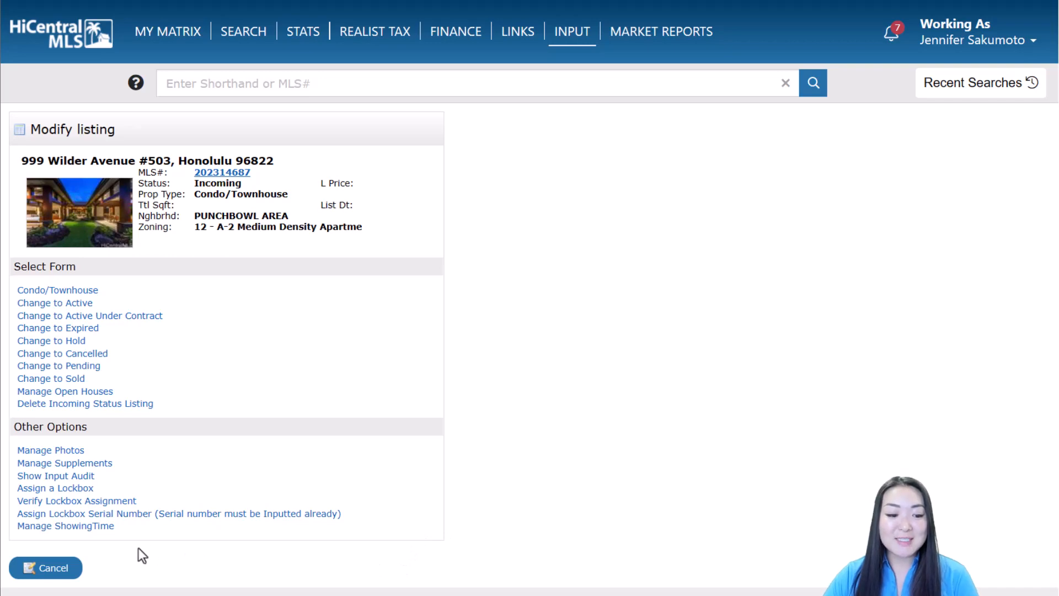
pyautogui.click(103, 533)
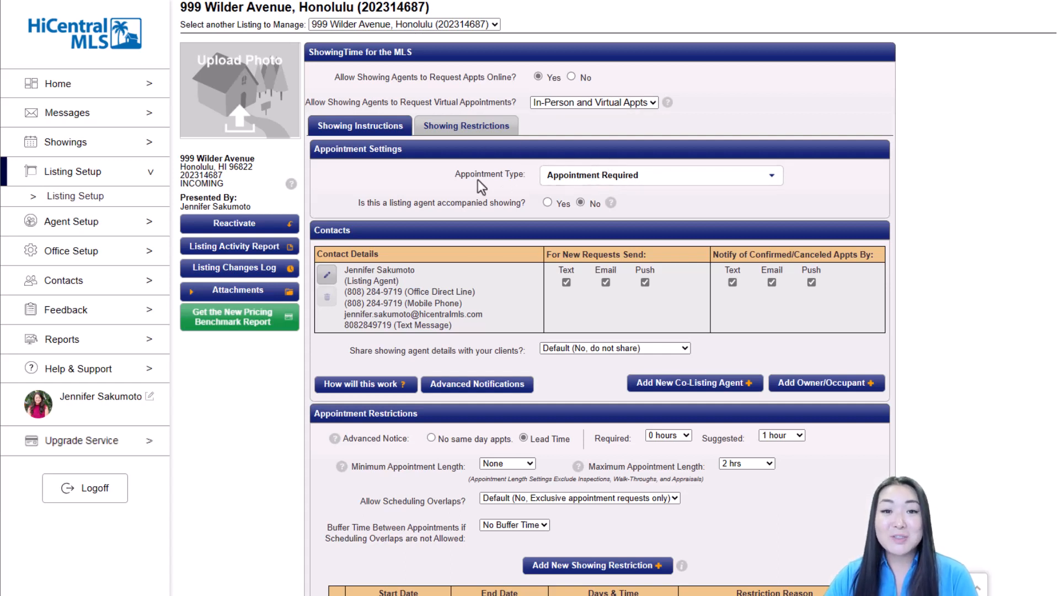
pyautogui.click(729, 177)
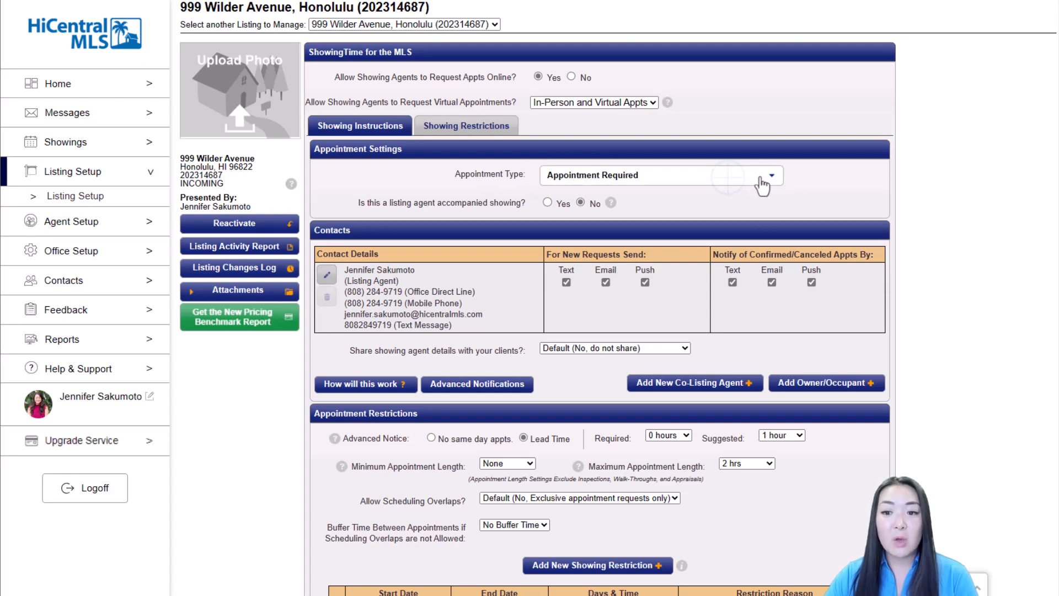
pyautogui.click(772, 176)
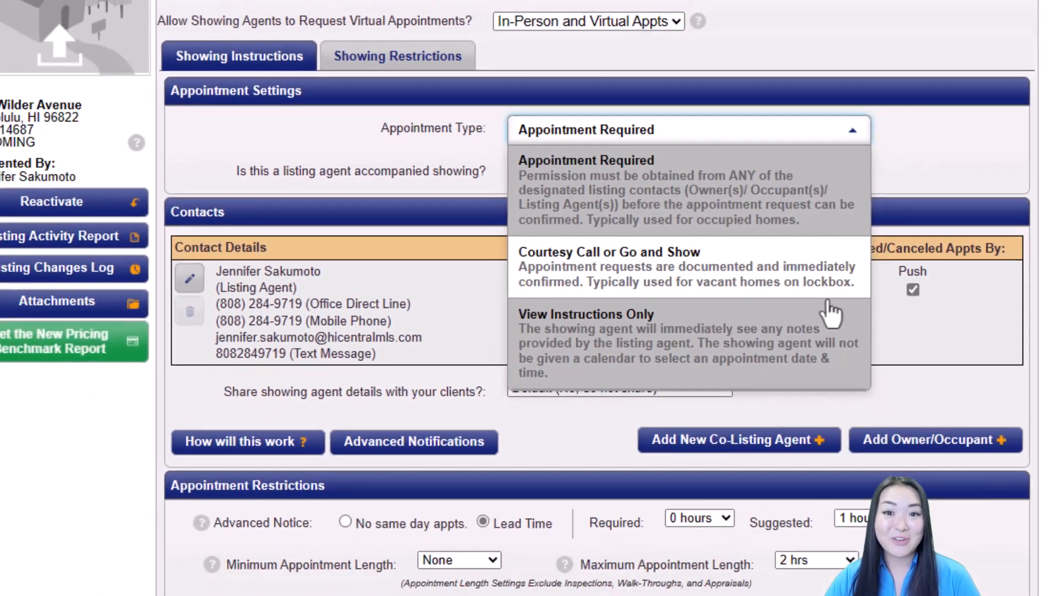
pyautogui.click(248, 201)
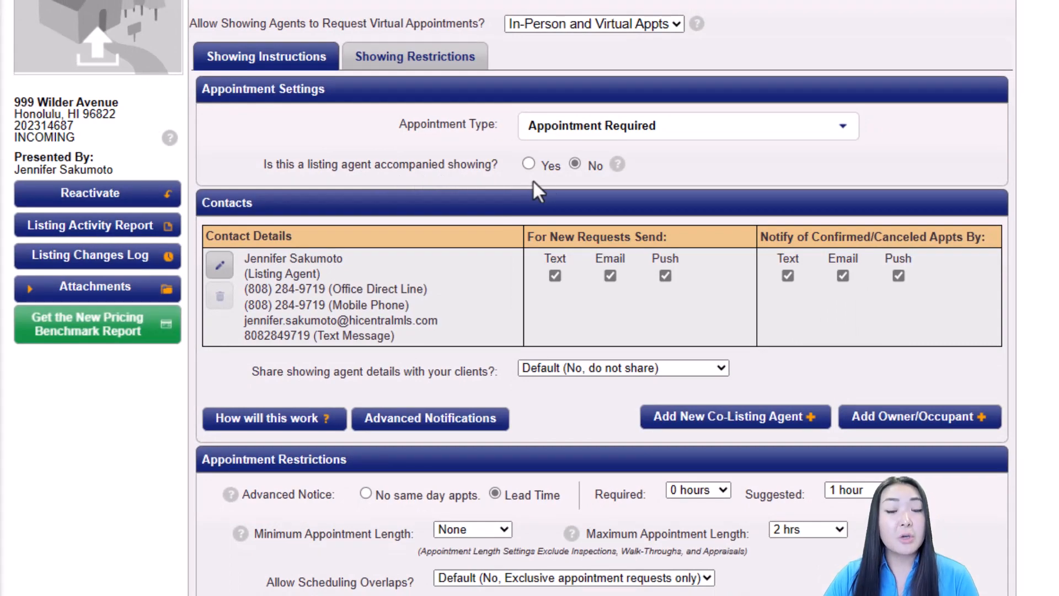
pyautogui.scroll(-3, 572, 176)
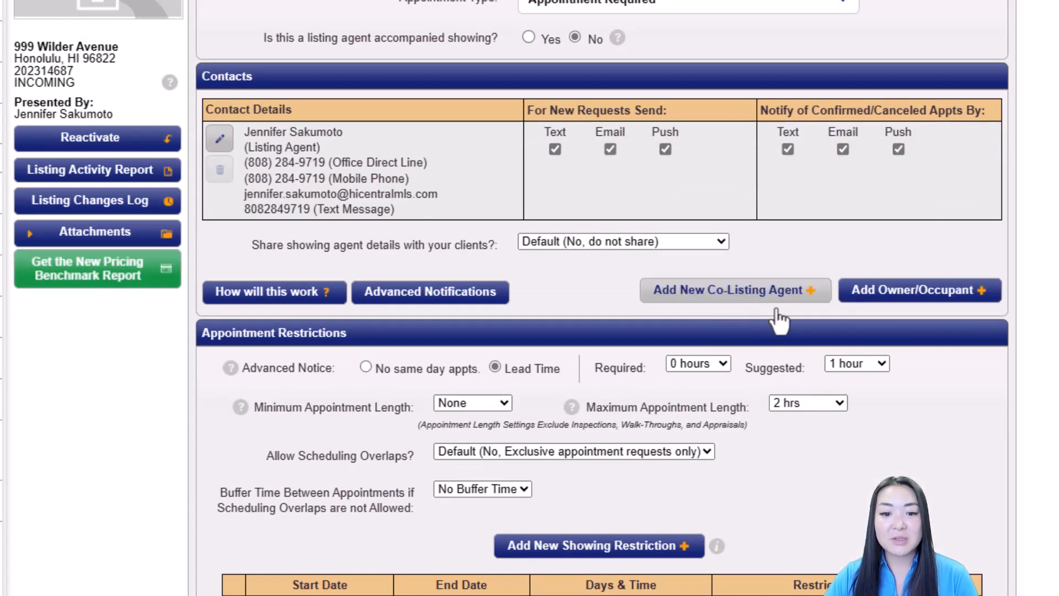
pyautogui.scroll(-6, 1038, 224)
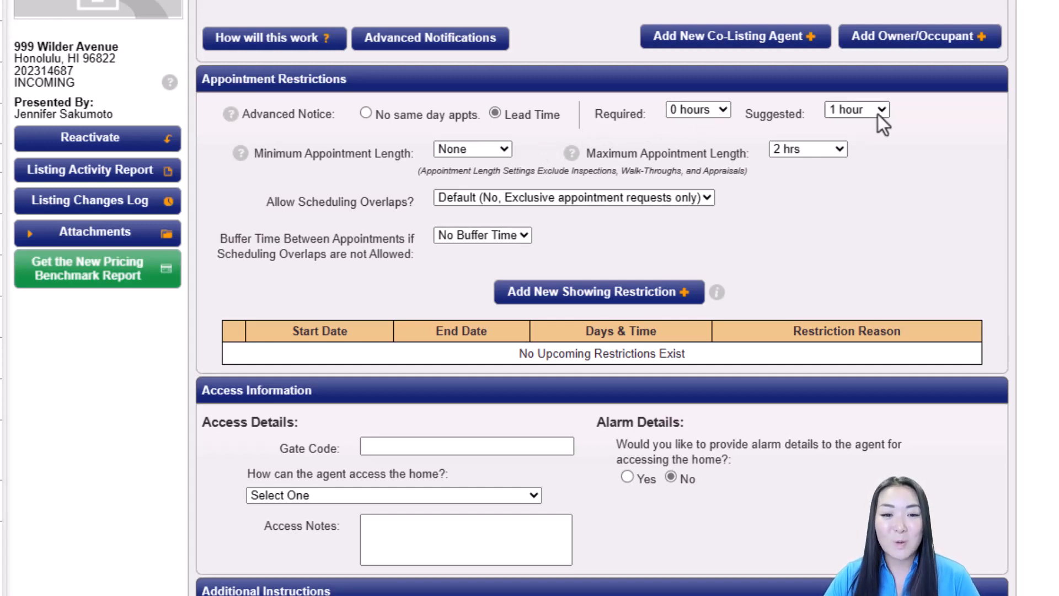
# Step: Choose 30 minutes in ShowingTime's Buffer Time Between Appointments dropdown
pyautogui.scroll(-2, 879, 114)
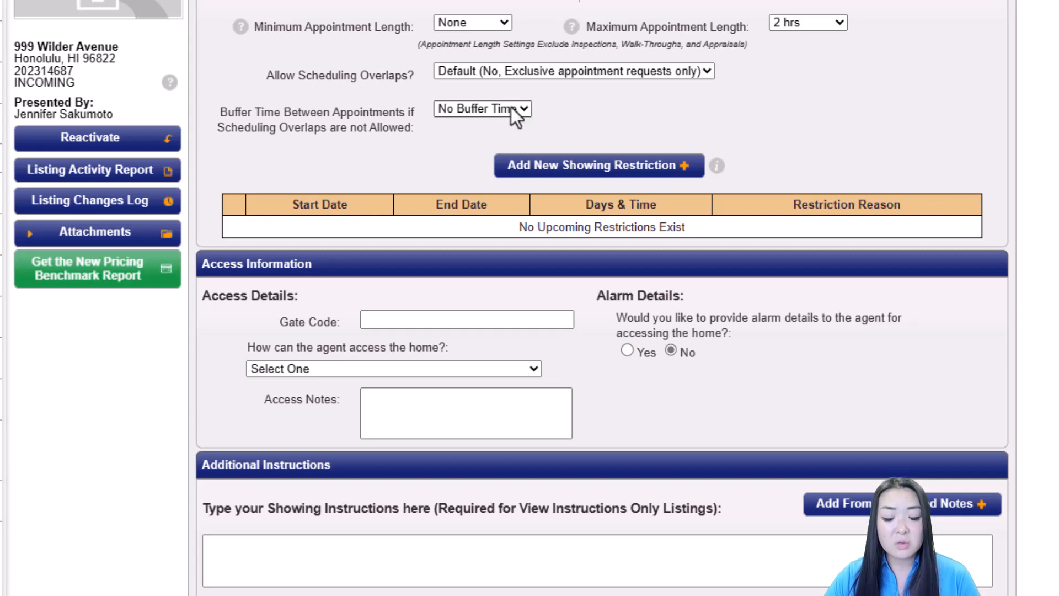
pyautogui.click(511, 110)
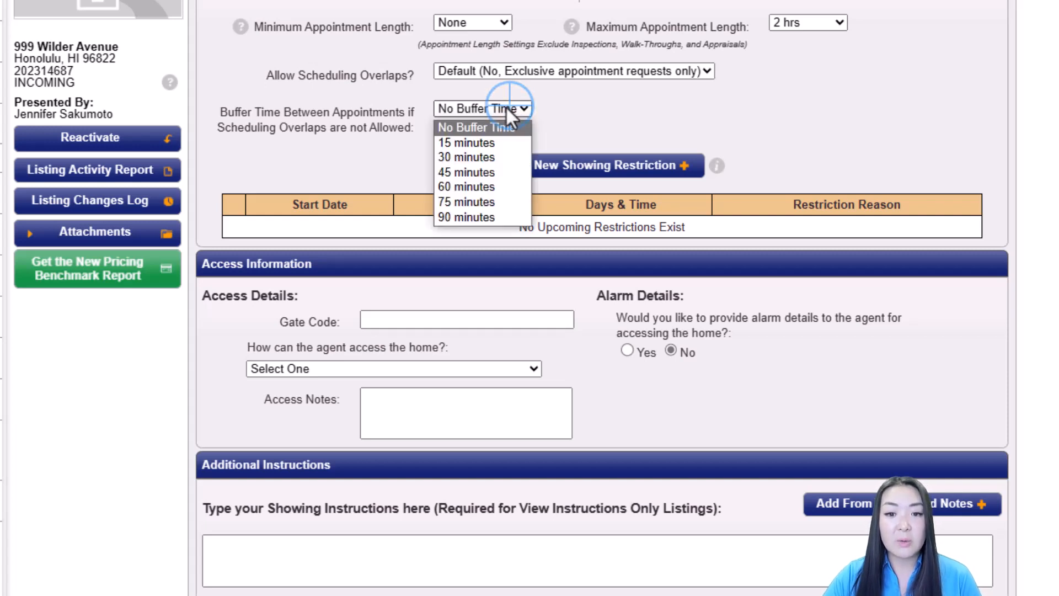
pyautogui.click(499, 161)
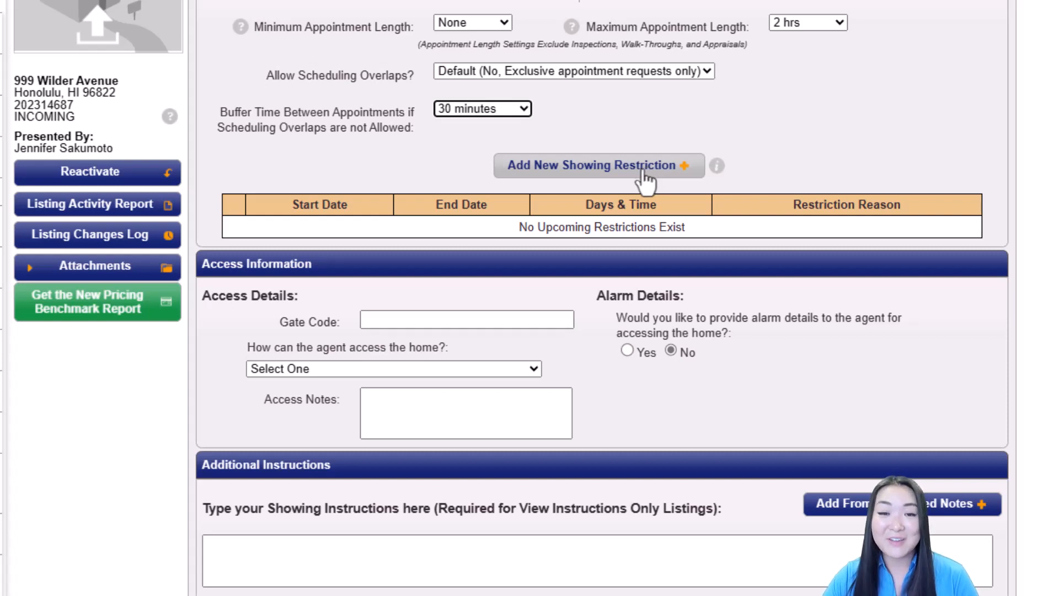
pyautogui.scroll(-1, 646, 179)
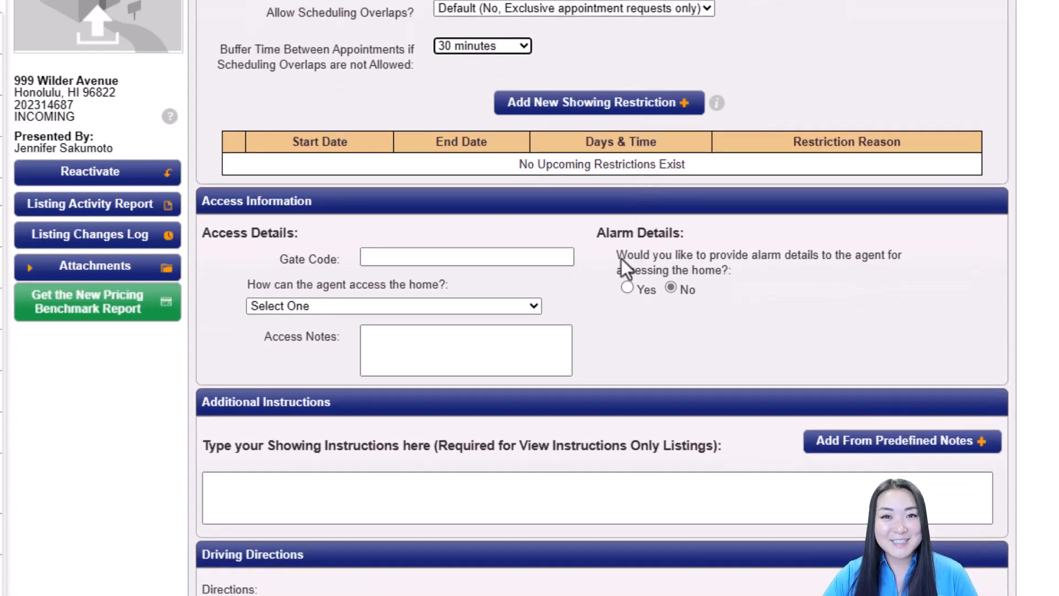
# Step: Enter the gate code in ShowingTime's access section
pyautogui.click(485, 260)
pyautogui.write('1234')
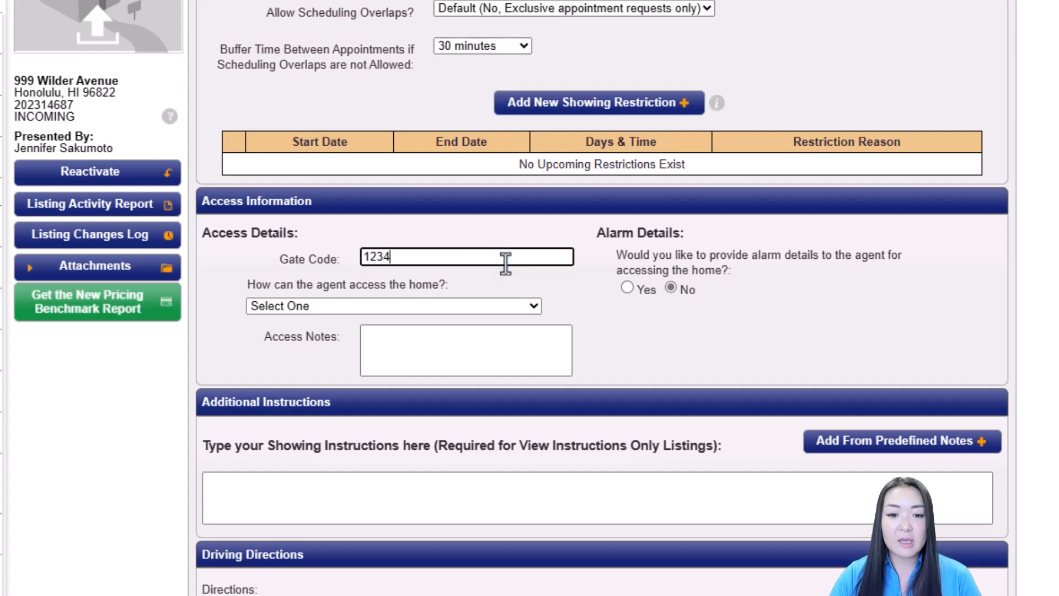
pyautogui.click(471, 303)
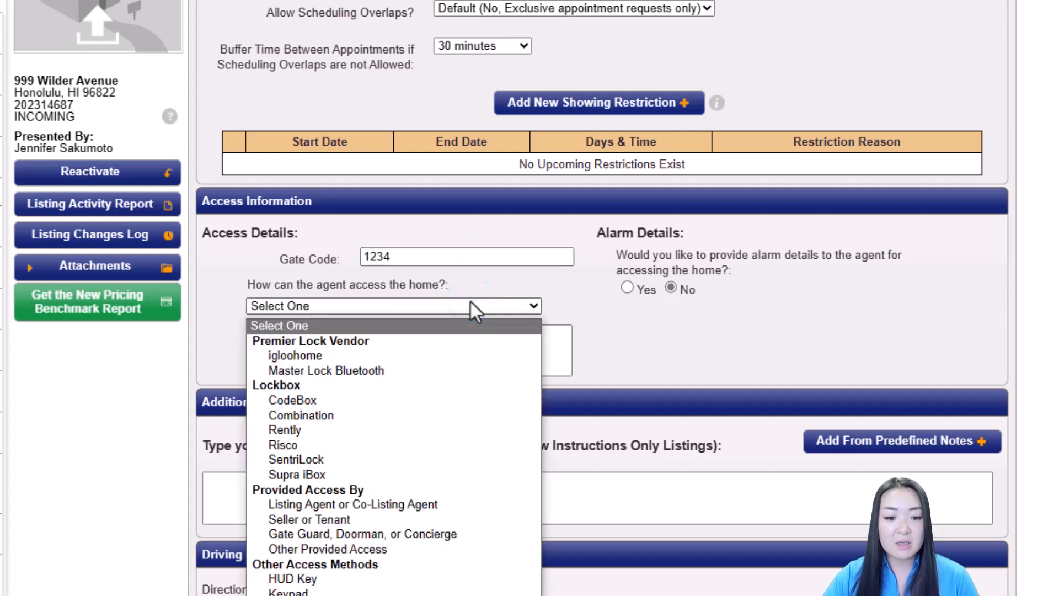
pyautogui.click(649, 339)
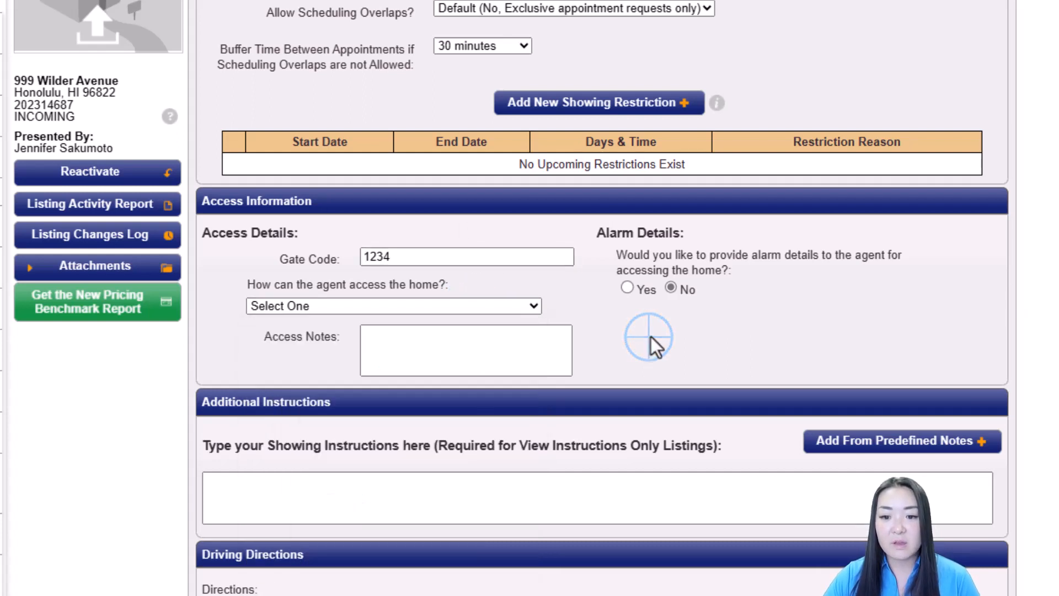
# Step: Set Alarm Details to Yes and fill in the alarm disarm and arm codes
pyautogui.click(627, 289)
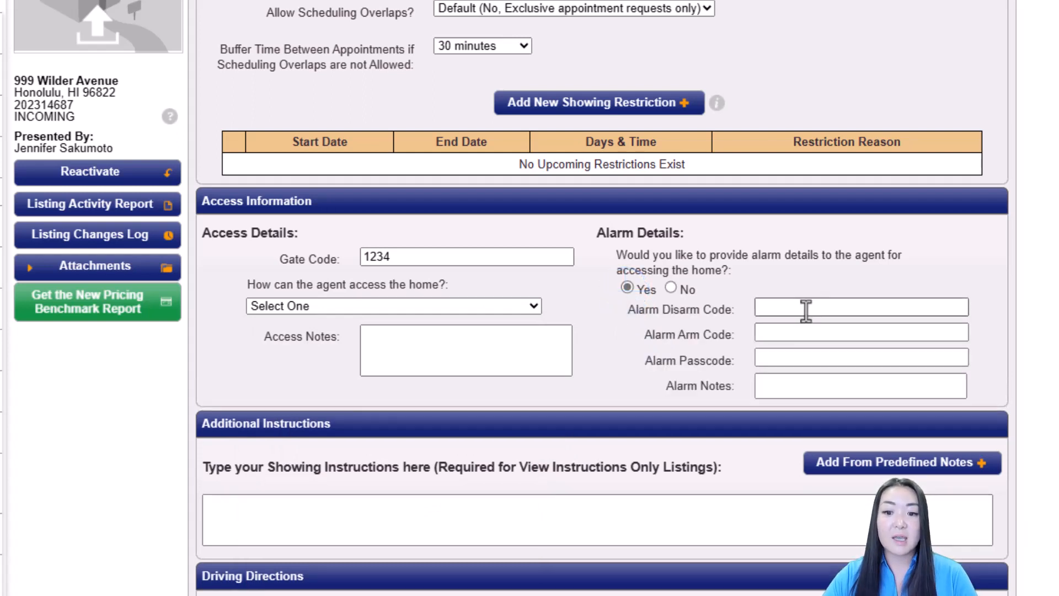
pyautogui.click(806, 308)
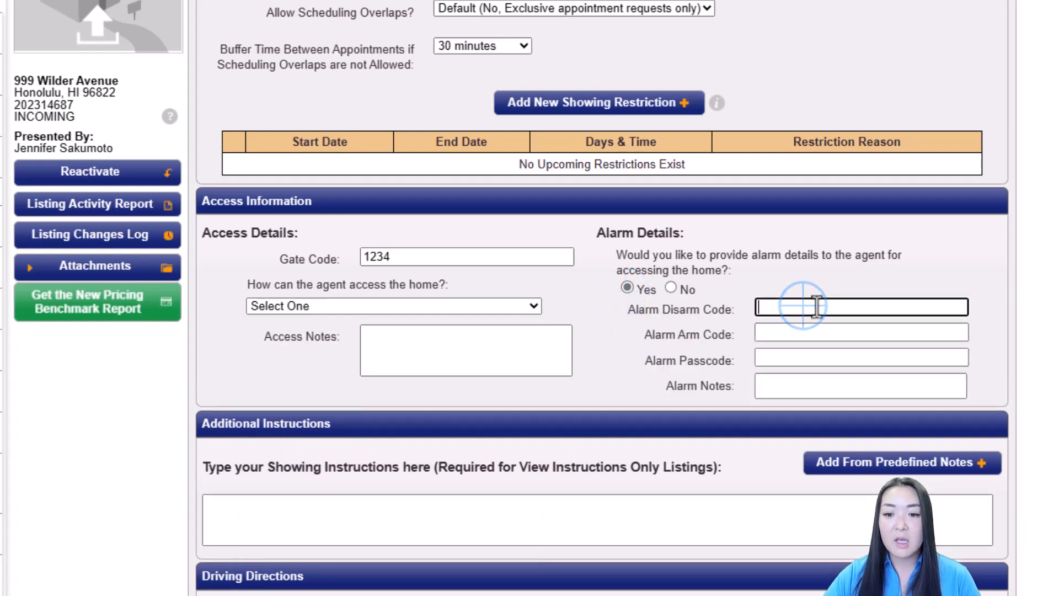
pyautogui.write('1234')
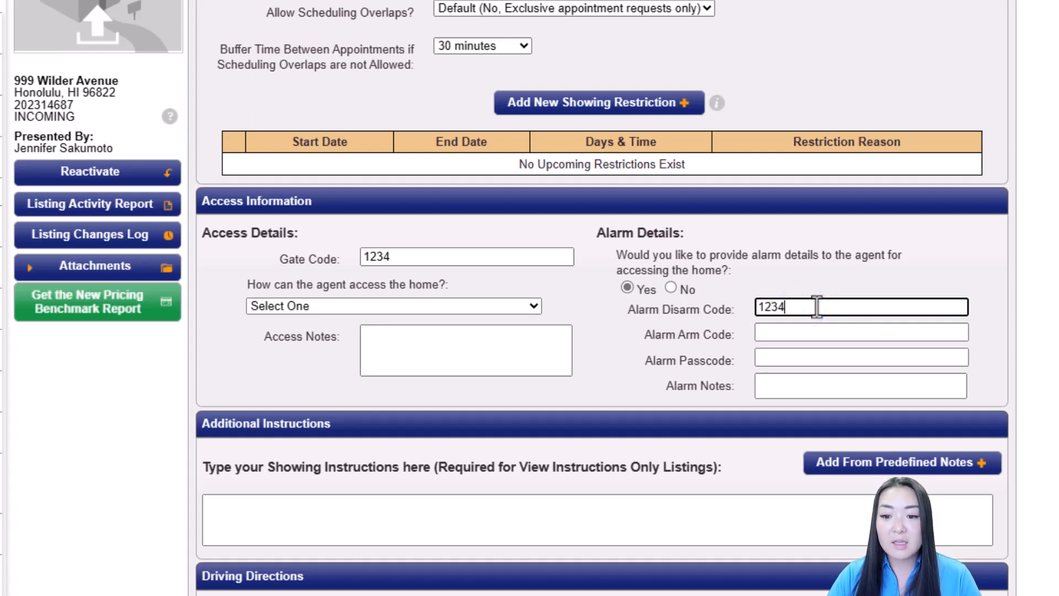
pyautogui.click(811, 331)
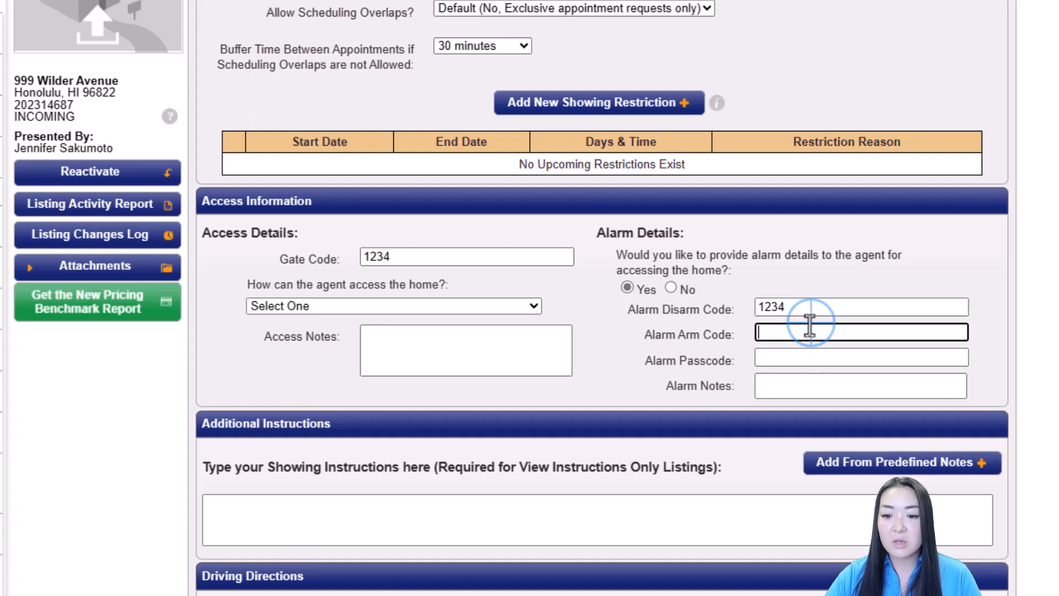
pyautogui.write('1234')
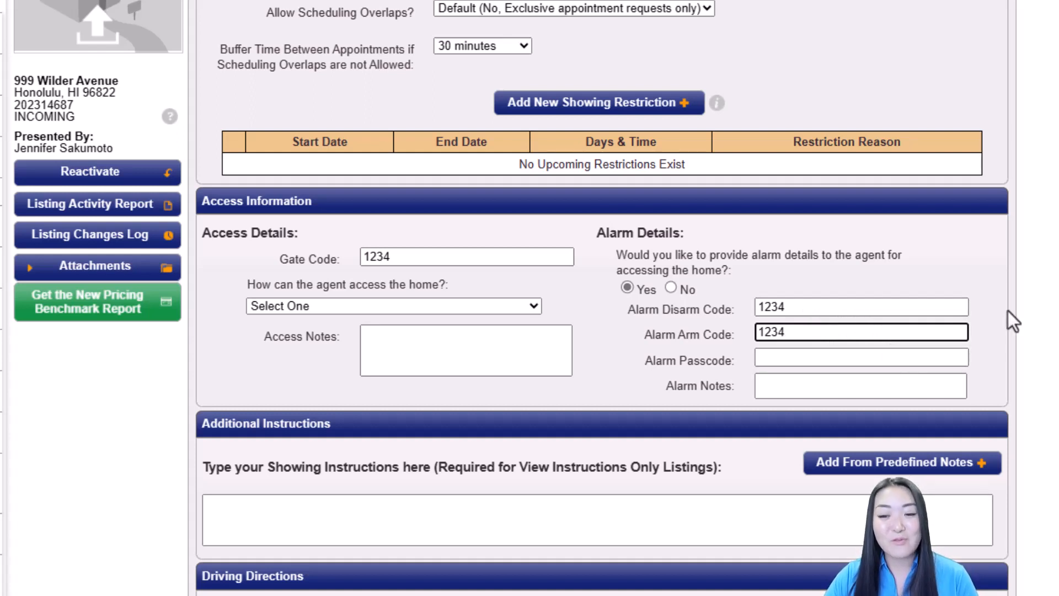
pyautogui.scroll(-1, 1015, 310)
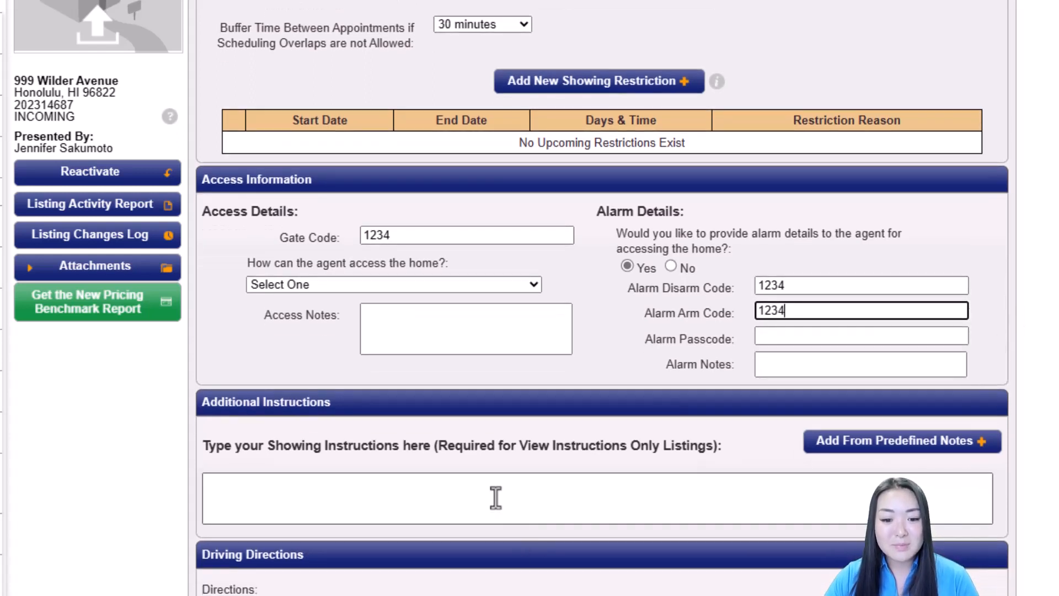
# Step: Enter 'Please park in stall A.' as the additional showing instruction
pyautogui.click(496, 498)
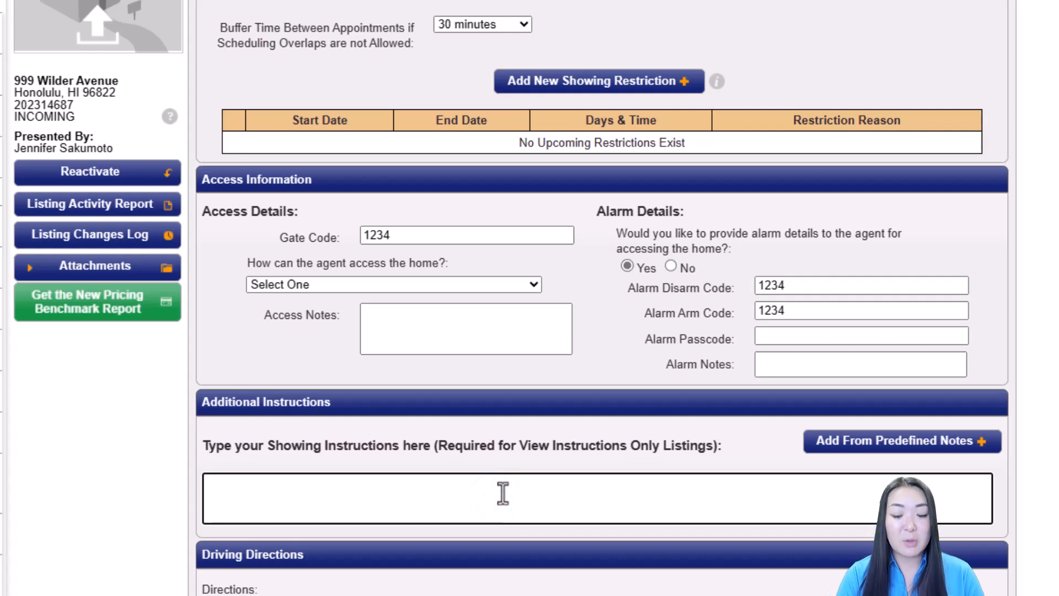
pyautogui.write('Please a')
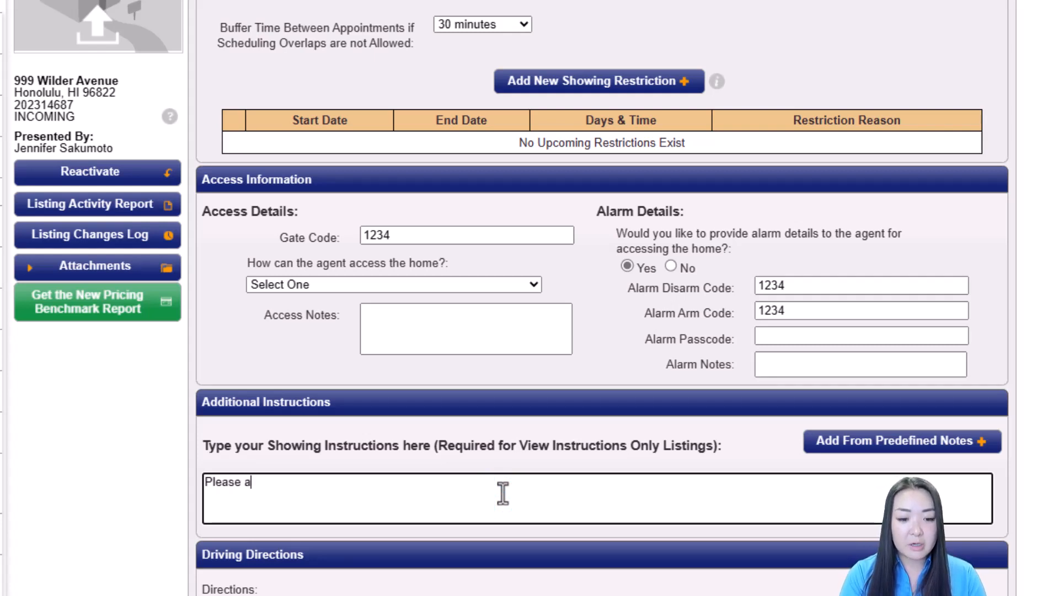
pyautogui.press('BackSpace')
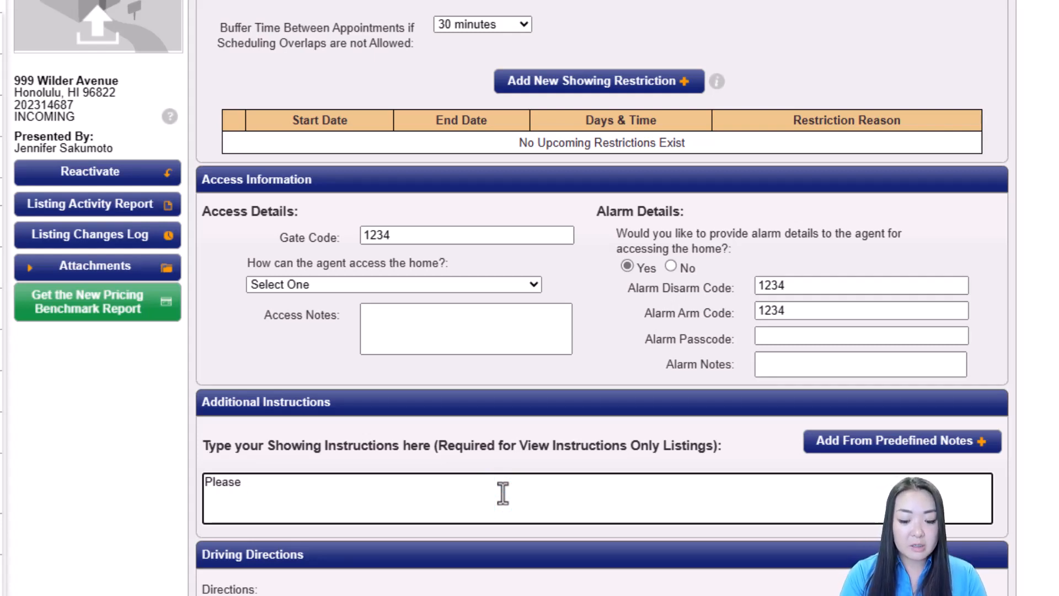
pyautogui.write('park in stall A')
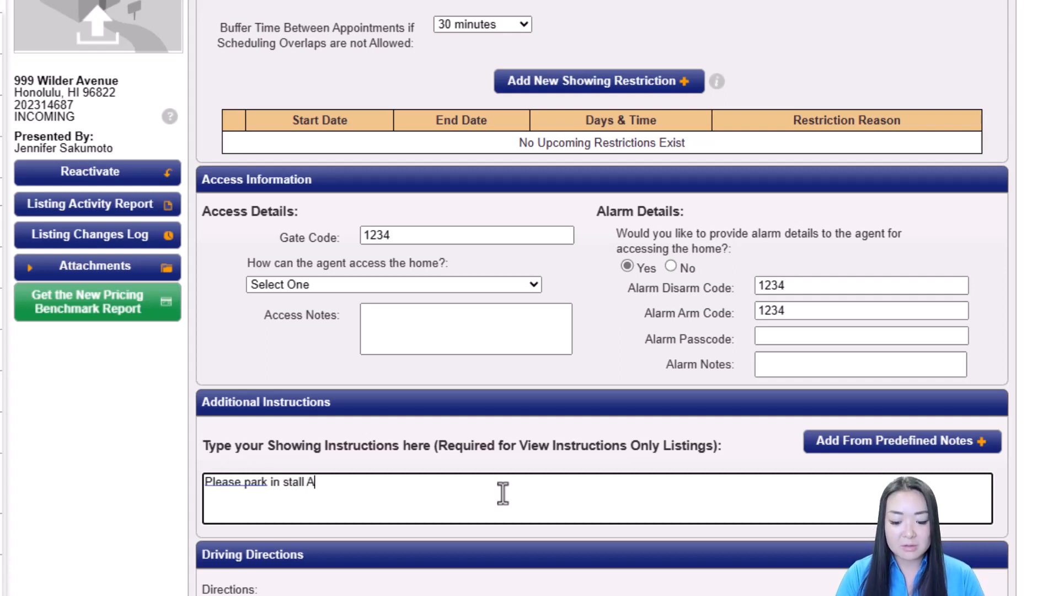
pyautogui.write('.')
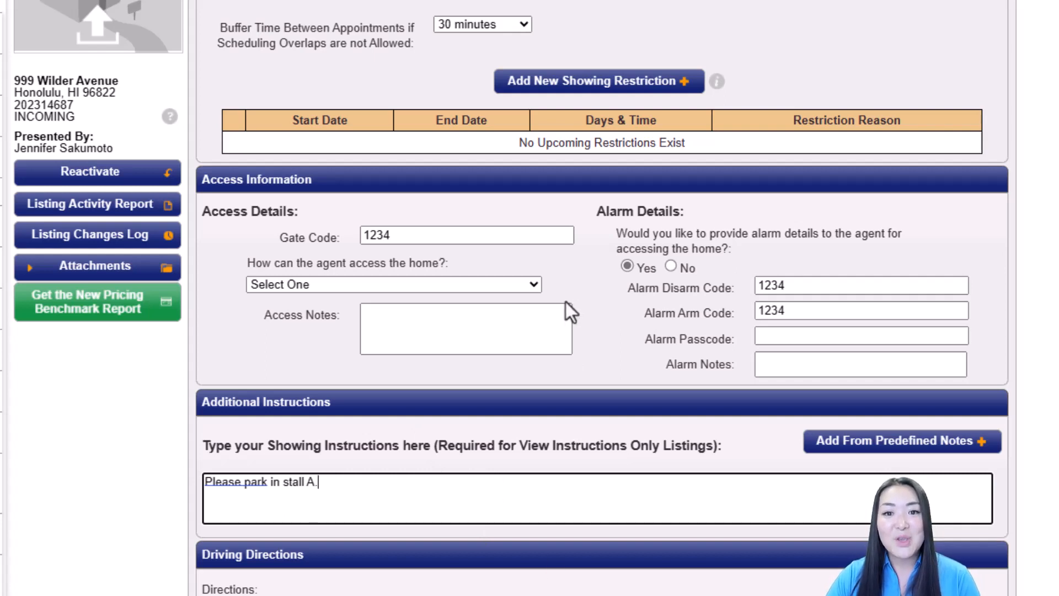
pyautogui.press('Tab')
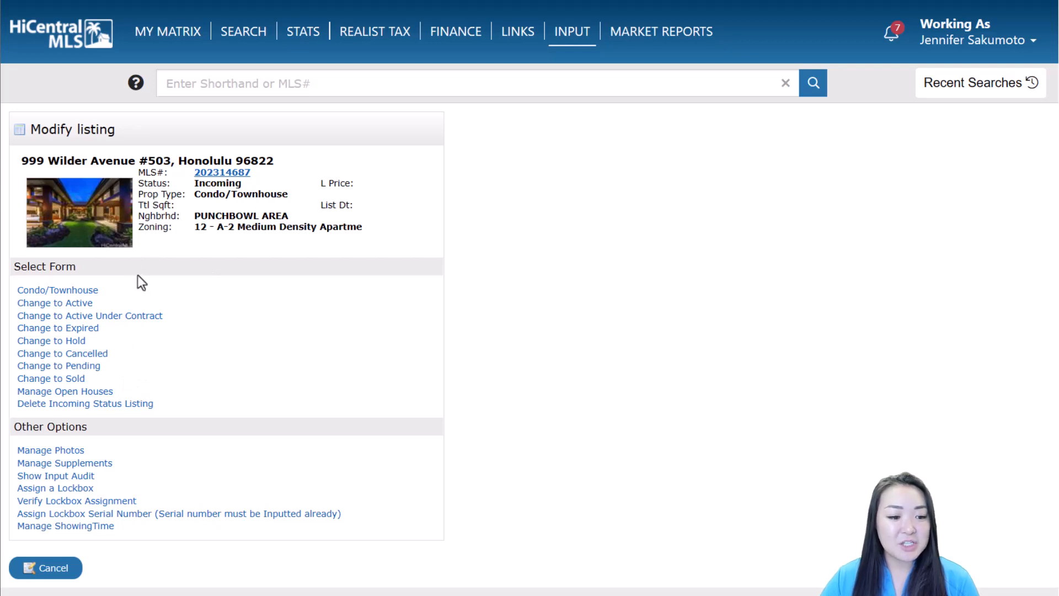
# Step: Add an active Public open house dated 07/09/2023 in the open house form
pyautogui.click(105, 391)
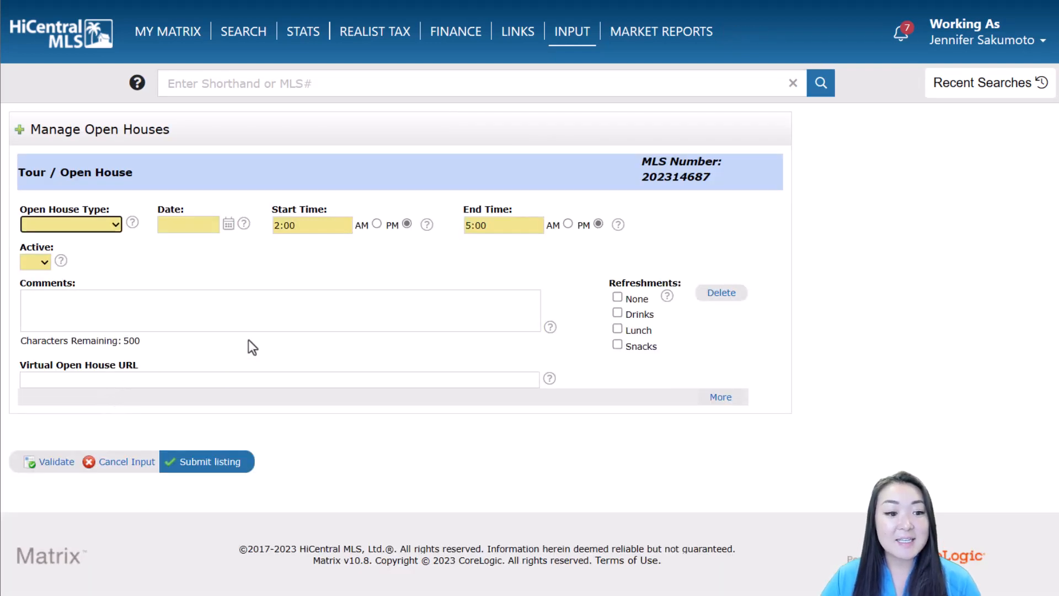
pyautogui.click(101, 226)
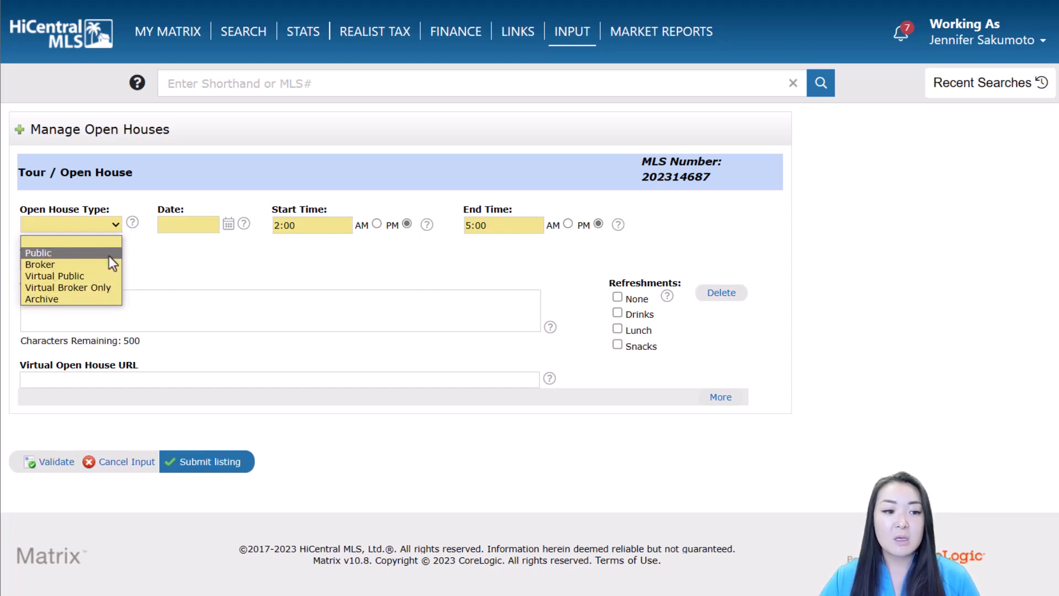
pyautogui.click(108, 255)
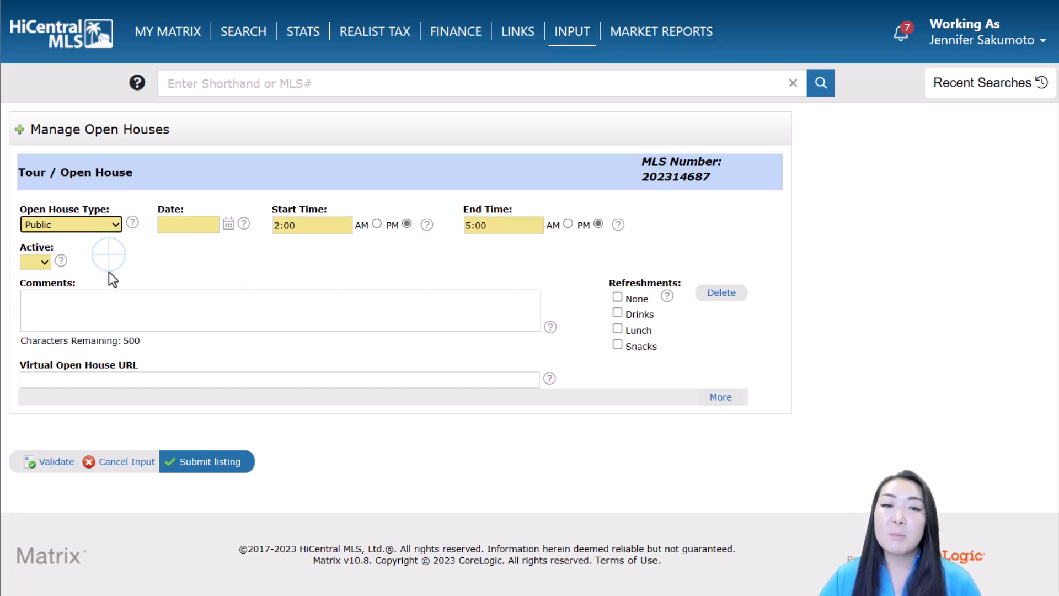
pyautogui.click(229, 224)
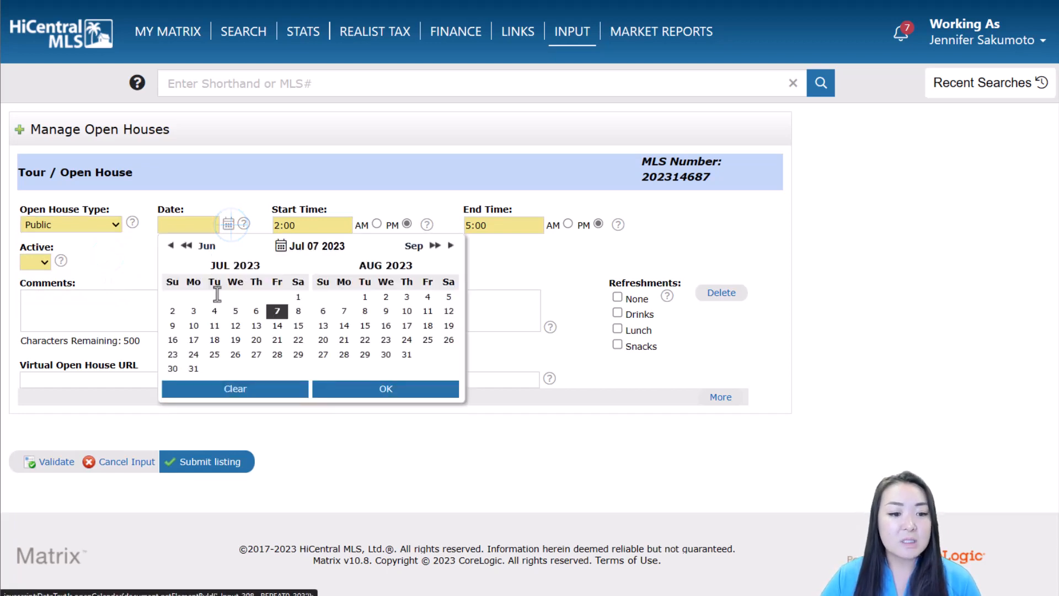
pyautogui.click(173, 326)
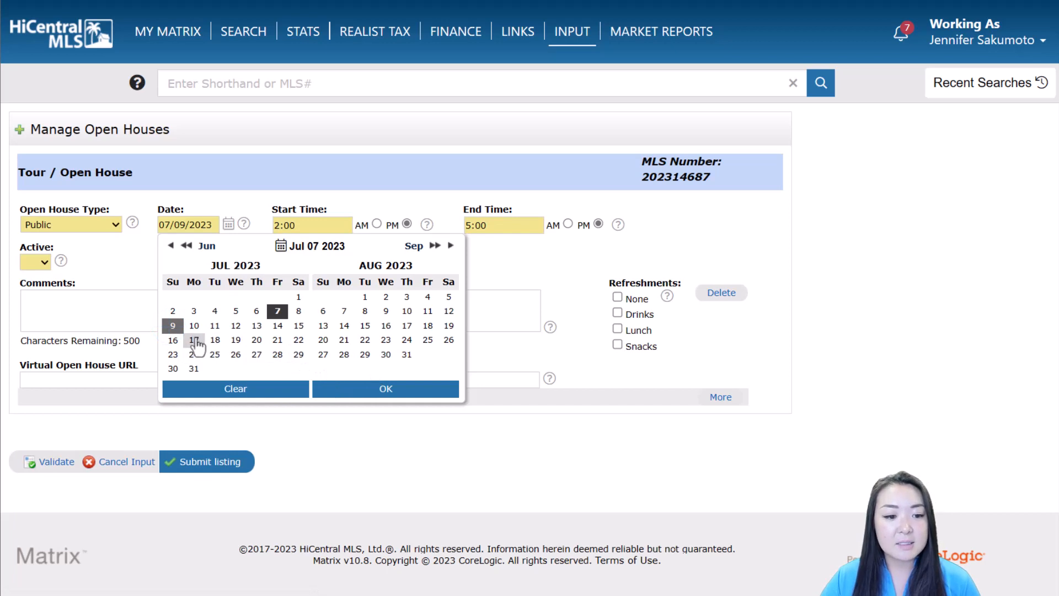
pyautogui.click(385, 389)
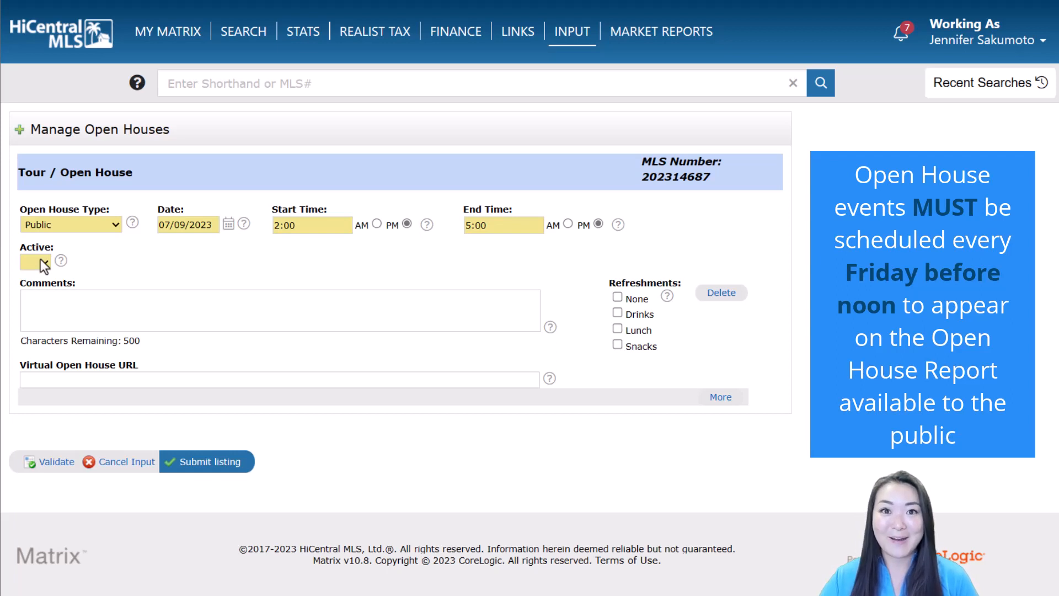
pyautogui.click(40, 259)
pyautogui.click(39, 286)
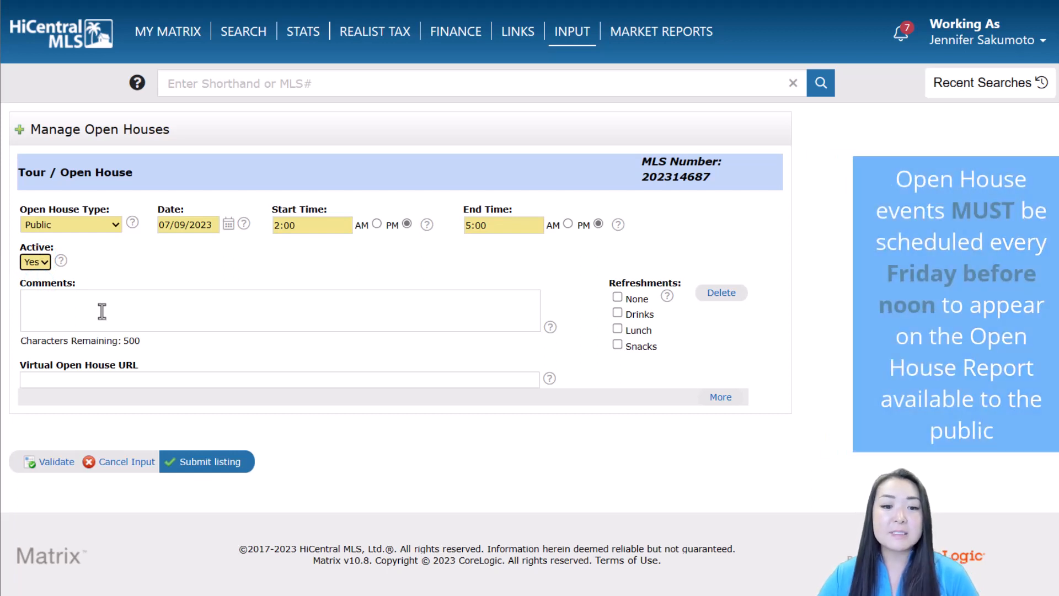
pyautogui.click(100, 311)
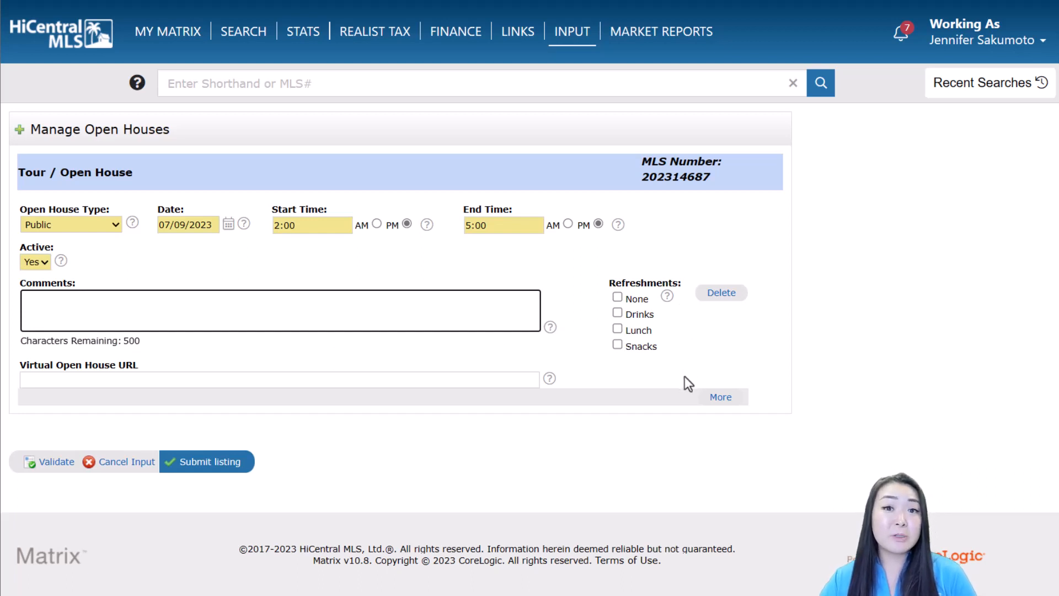
# Step: Add a second open house entry with type Broker
pyautogui.click(724, 402)
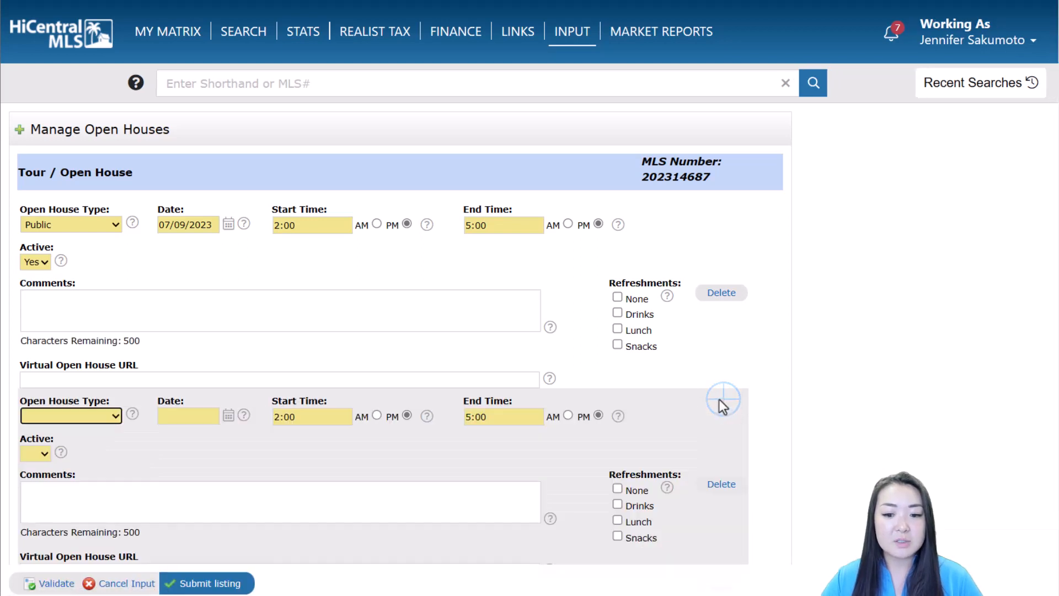
pyautogui.scroll(-2, 733, 379)
pyautogui.click(87, 330)
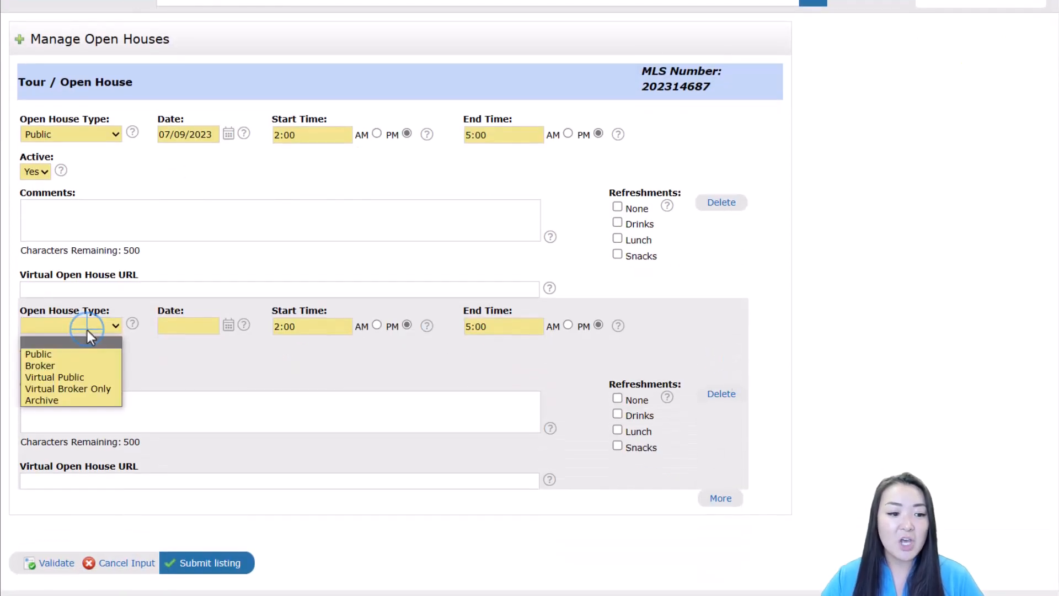
pyautogui.click(84, 367)
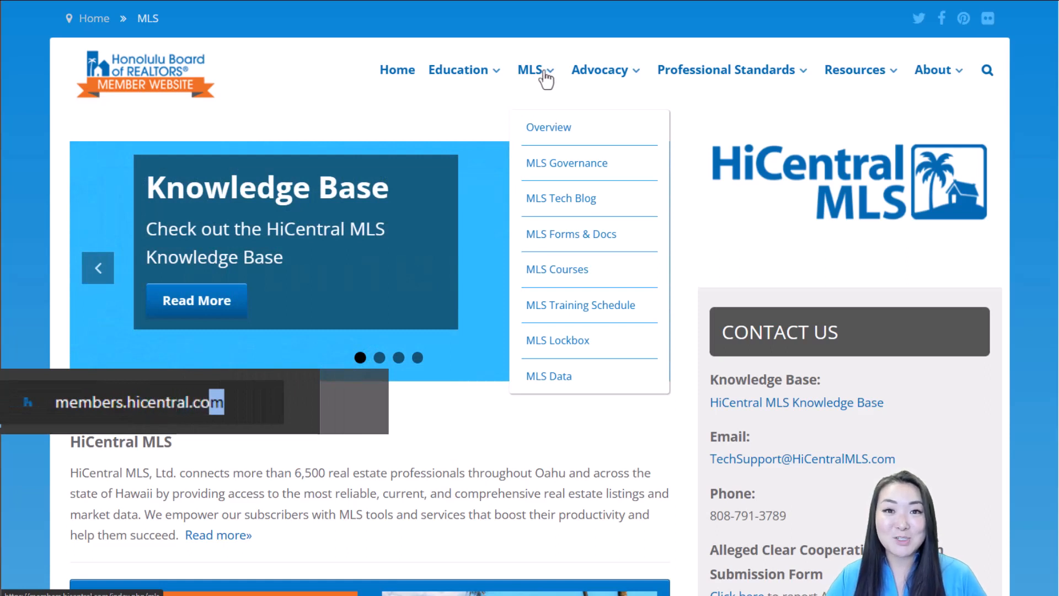
# Step: Open the Broker's Open Schedule PDF from MLS Forms & Docs under MLS Reference
pyautogui.click(604, 235)
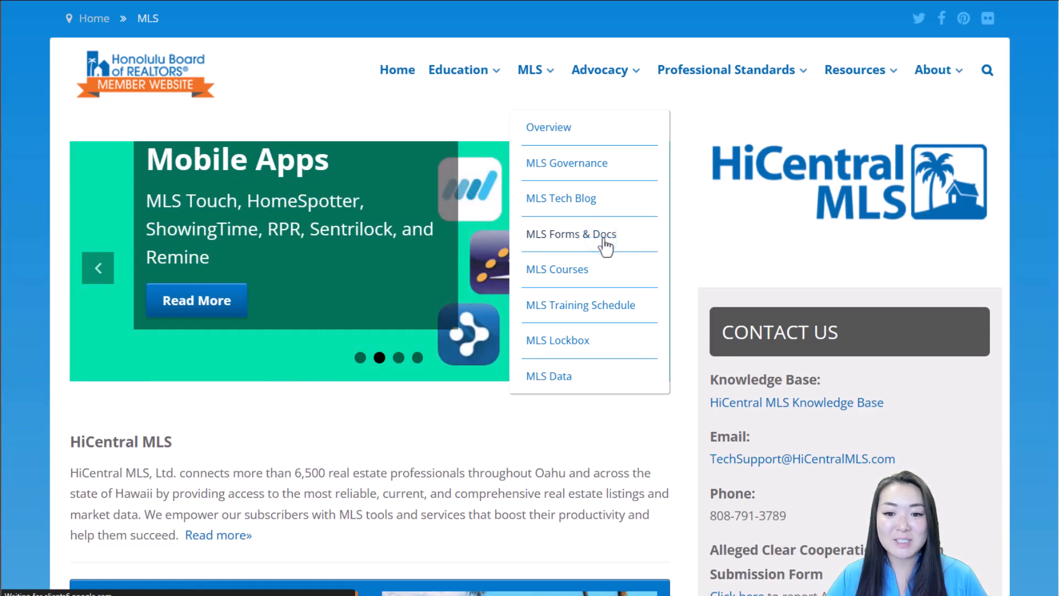
pyautogui.scroll(-3, 386, 433)
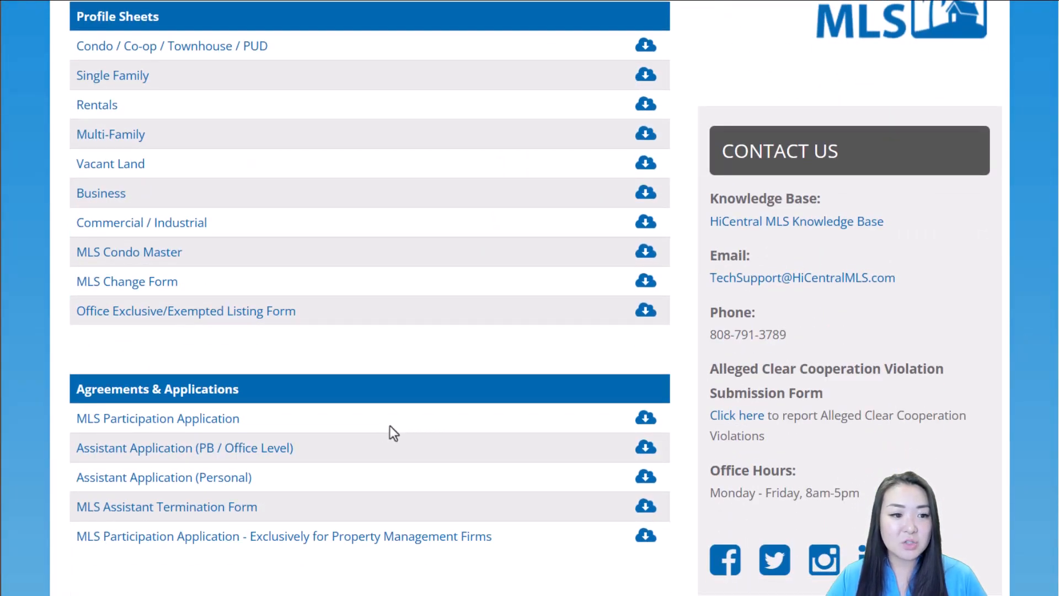
pyautogui.scroll(-5, 389, 425)
pyautogui.scroll(-3, 392, 424)
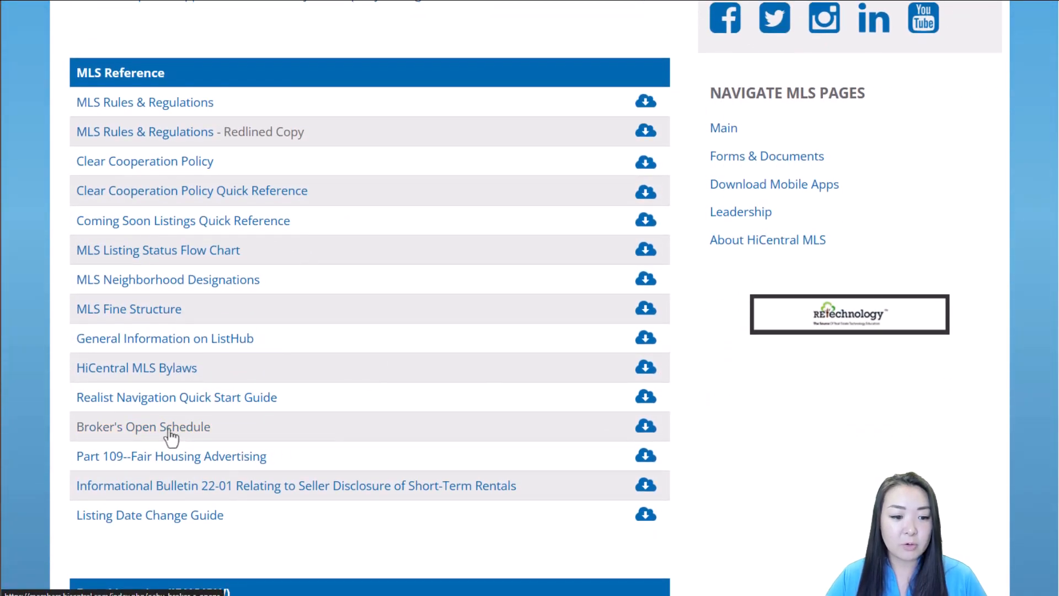
pyautogui.click(169, 432)
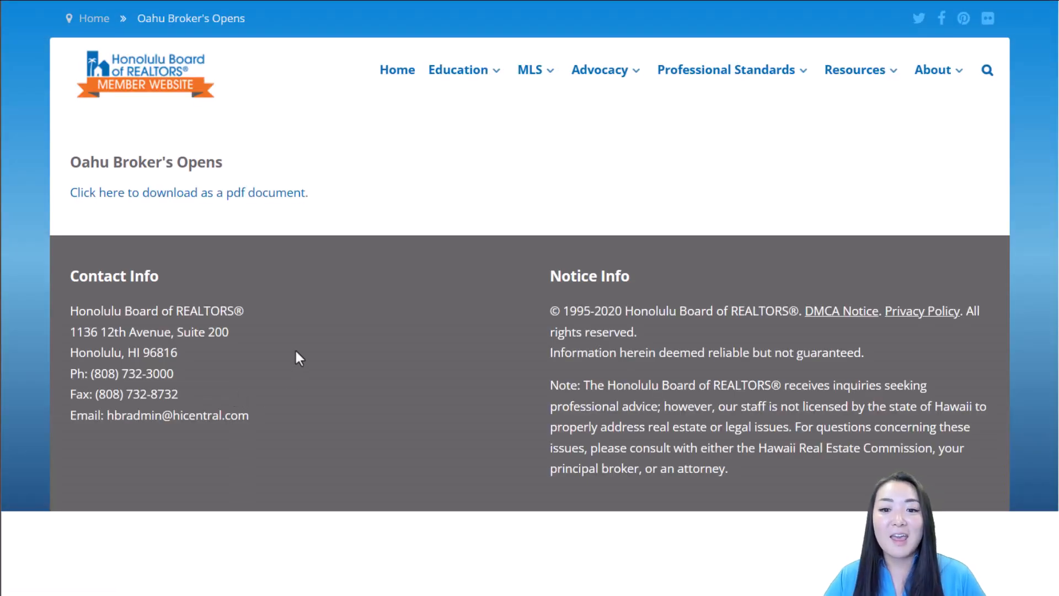
pyautogui.click(243, 200)
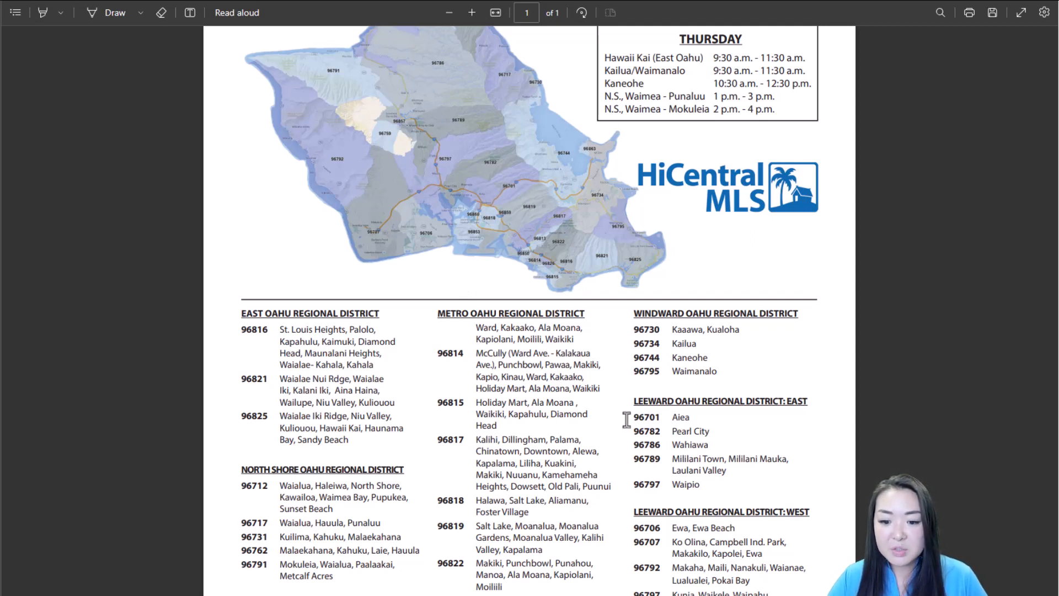
# Step: Scroll through the Broker's Open Schedule PDF's districts, then back up to the schedule box
pyautogui.scroll(-1, 522, 391)
pyautogui.scroll(-1, 520, 389)
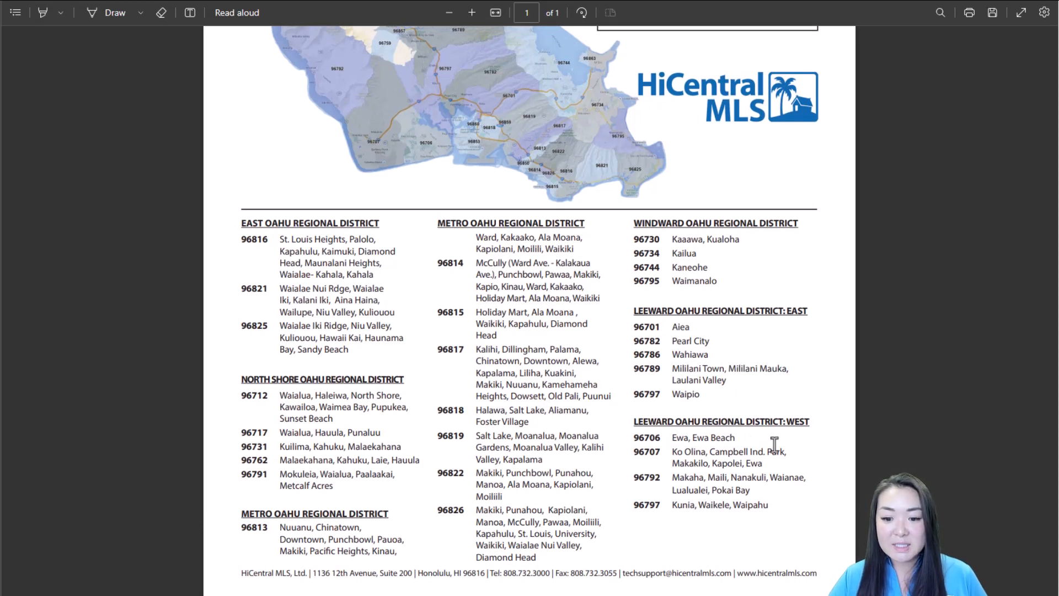
pyautogui.scroll(8, 774, 444)
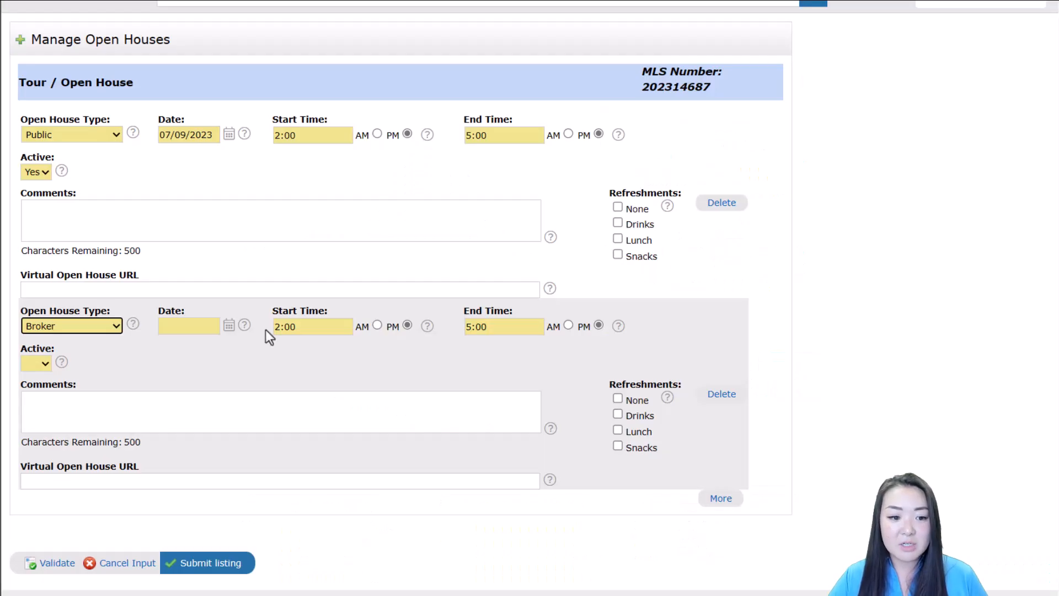
# Step: Set the broker open house to 07/19/2023, 10:30 AM to 12:30 PM
pyautogui.click(227, 329)
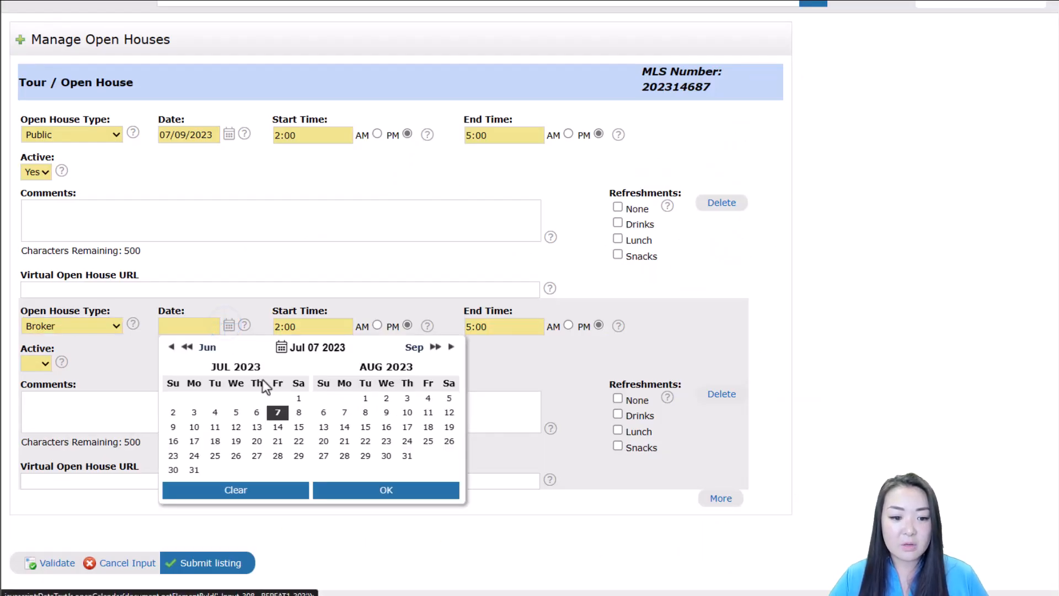
pyautogui.click(236, 442)
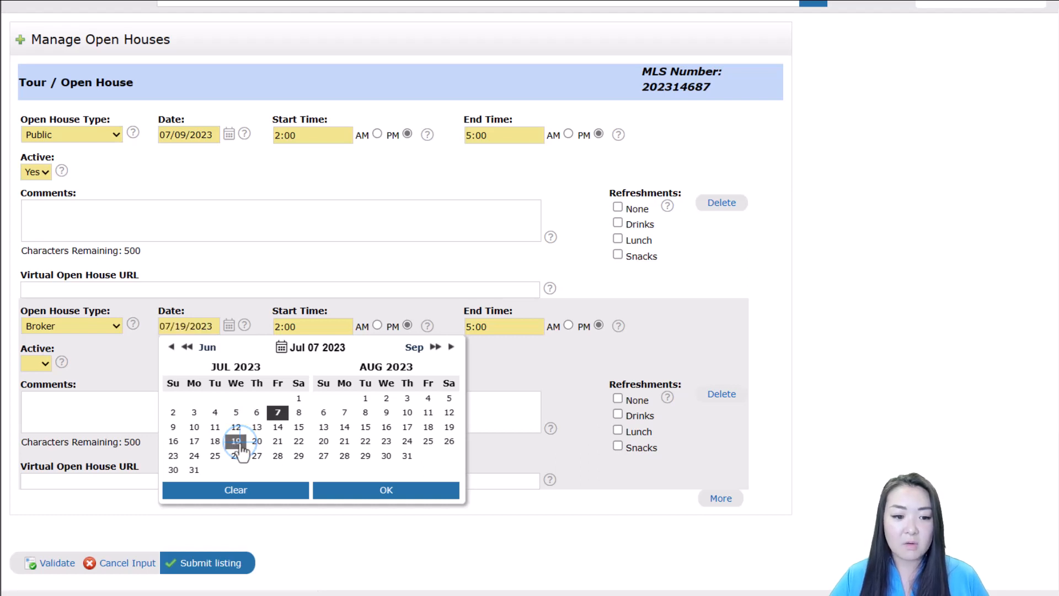
pyautogui.click(389, 491)
pyautogui.moveTo(342, 326); pyautogui.dragTo(213, 327)
pyautogui.write('10:30')
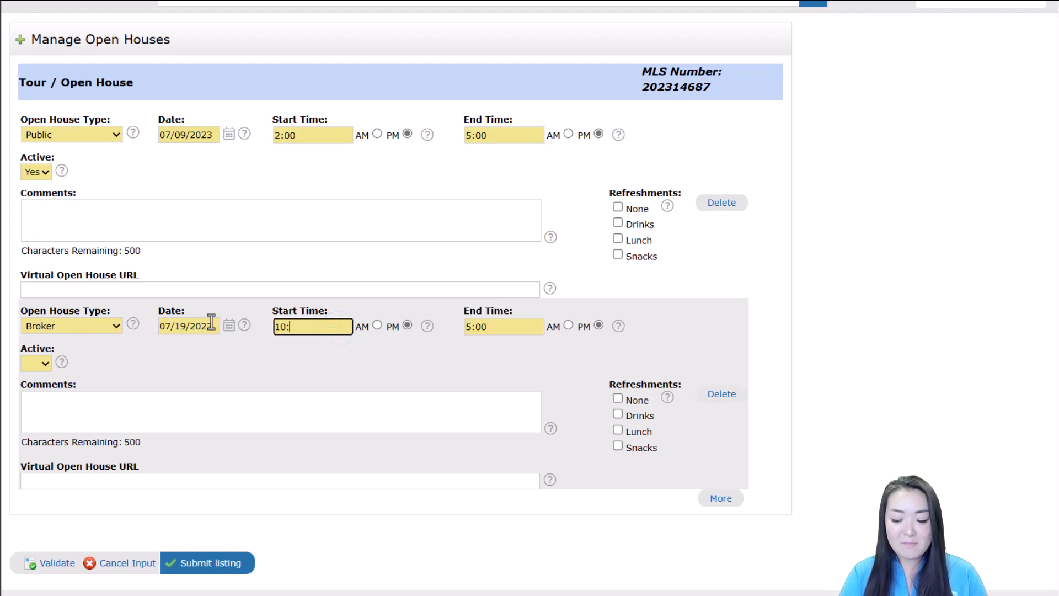
pyautogui.click(377, 326)
pyautogui.click(502, 325)
pyautogui.moveTo(502, 325); pyautogui.dragTo(371, 334)
pyautogui.write('12:30')
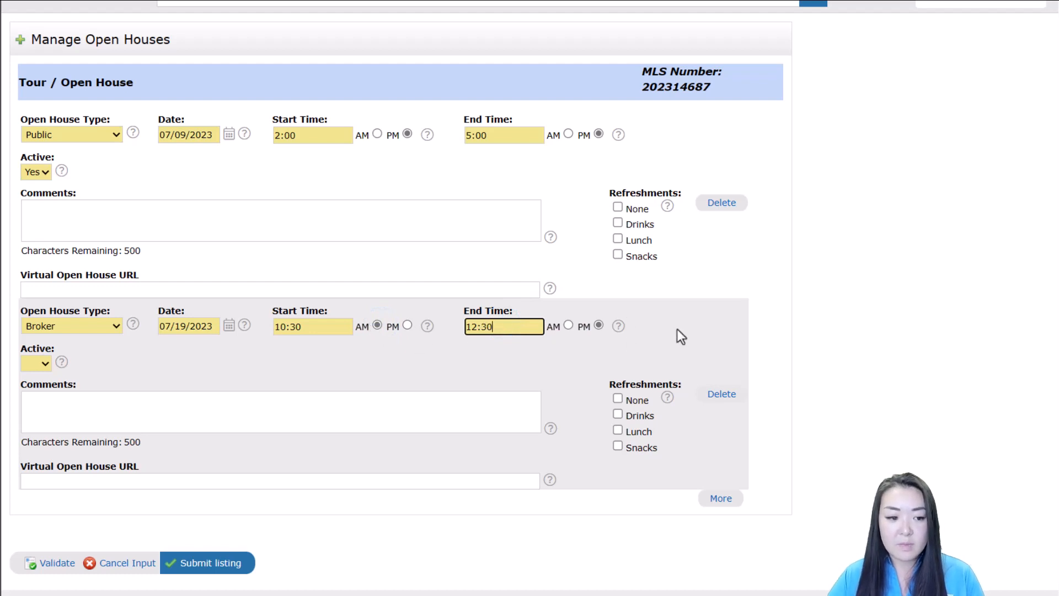
# Step: Mark the broker open house active and submit the listing
pyautogui.click(42, 364)
pyautogui.click(33, 392)
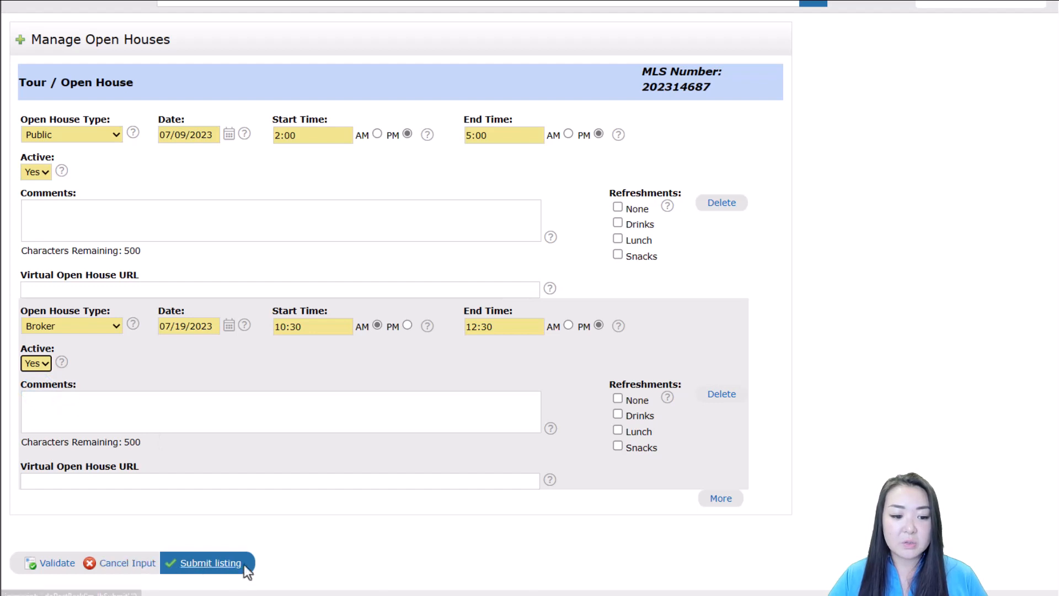
pyautogui.click(220, 570)
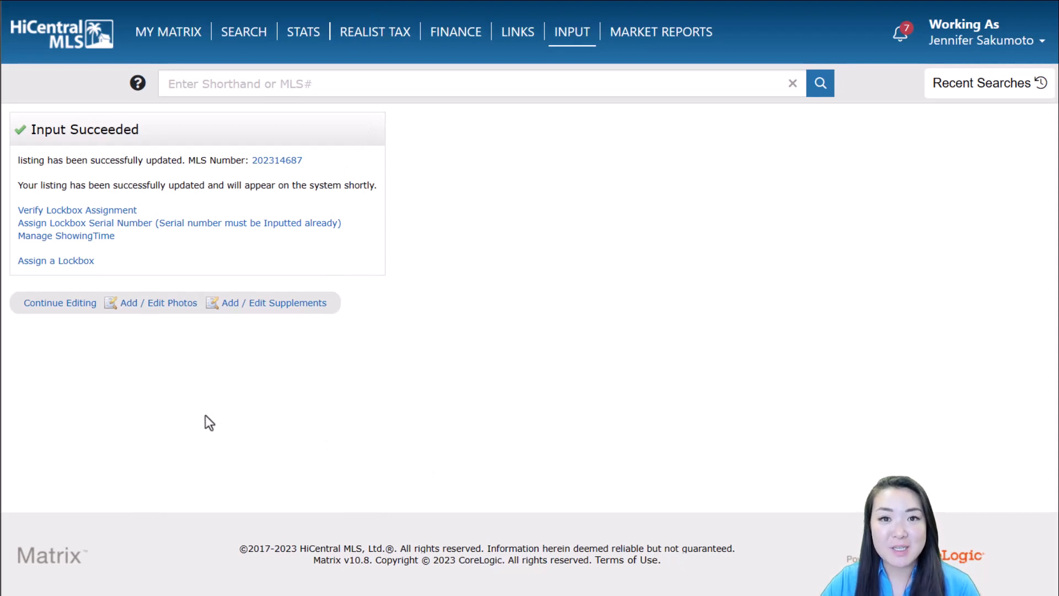
# Step: Continue editing, set the 07/19/2023 broker open house to inactive, and resubmit
pyautogui.click(72, 310)
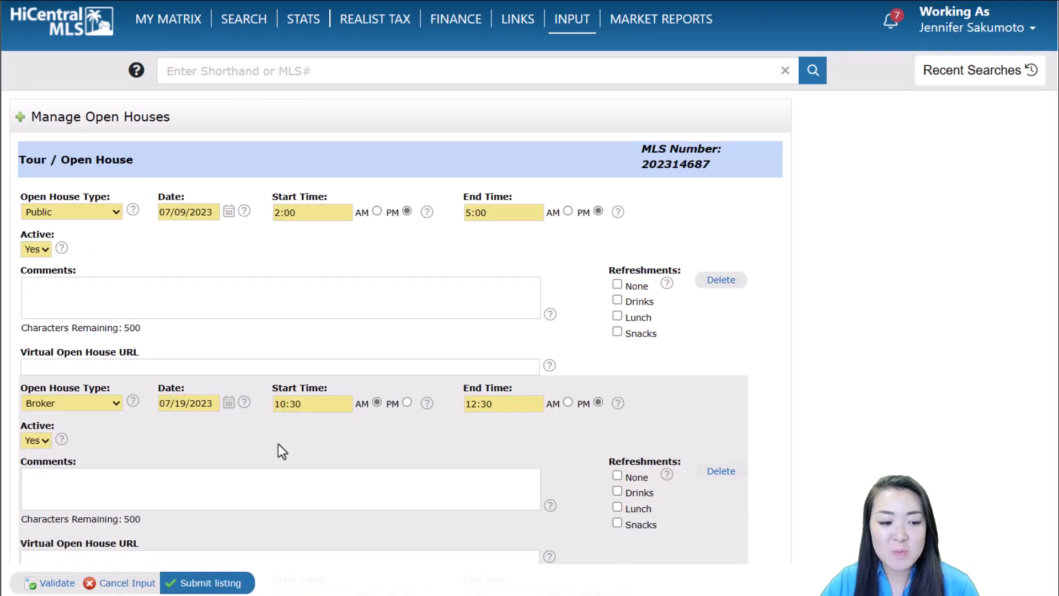
pyautogui.scroll(-2, 278, 444)
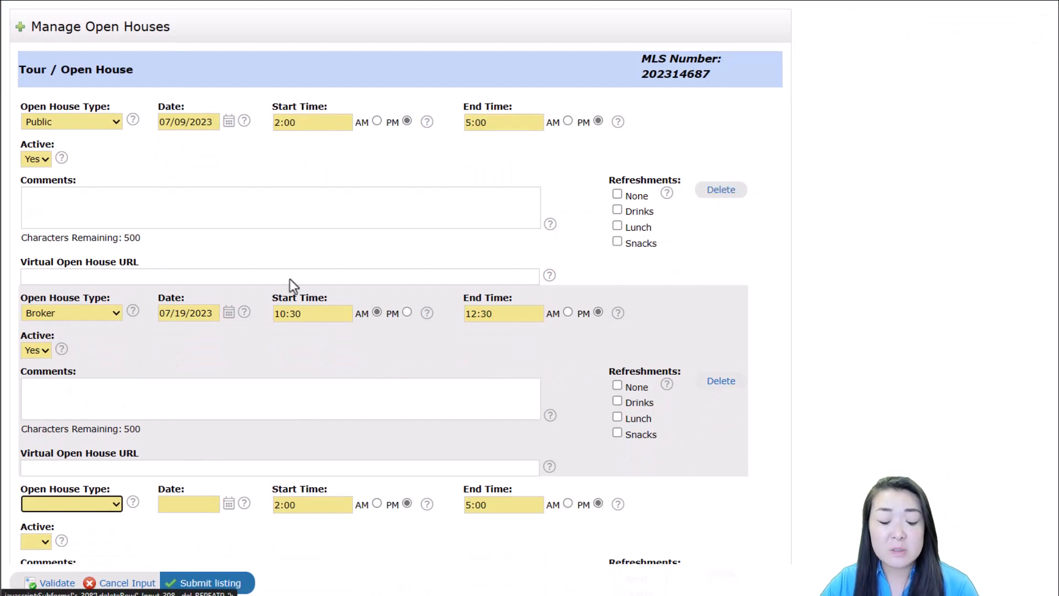
pyautogui.click(37, 354)
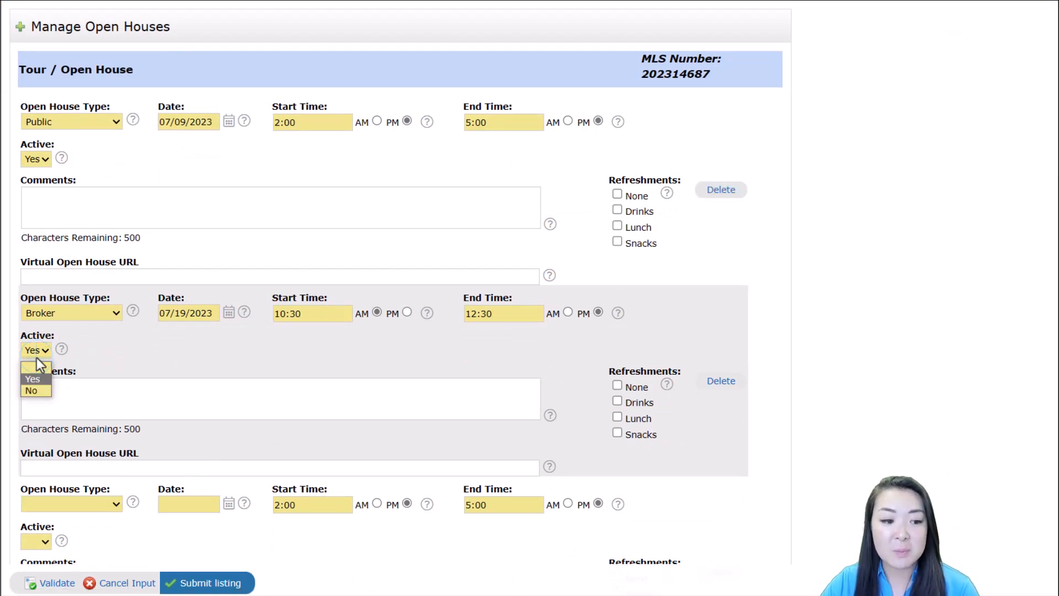
pyautogui.click(34, 391)
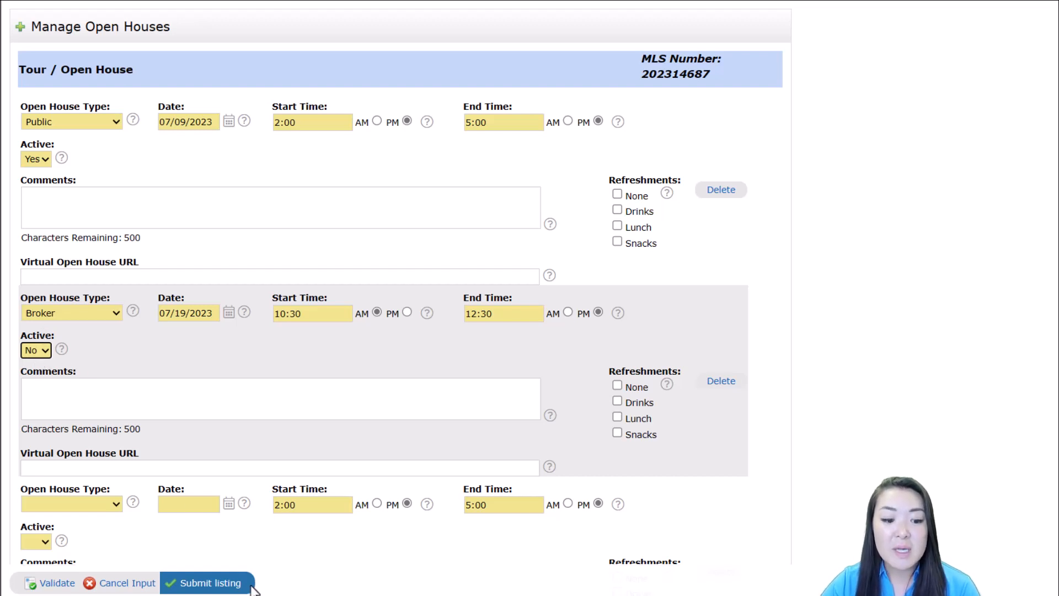
pyautogui.click(229, 584)
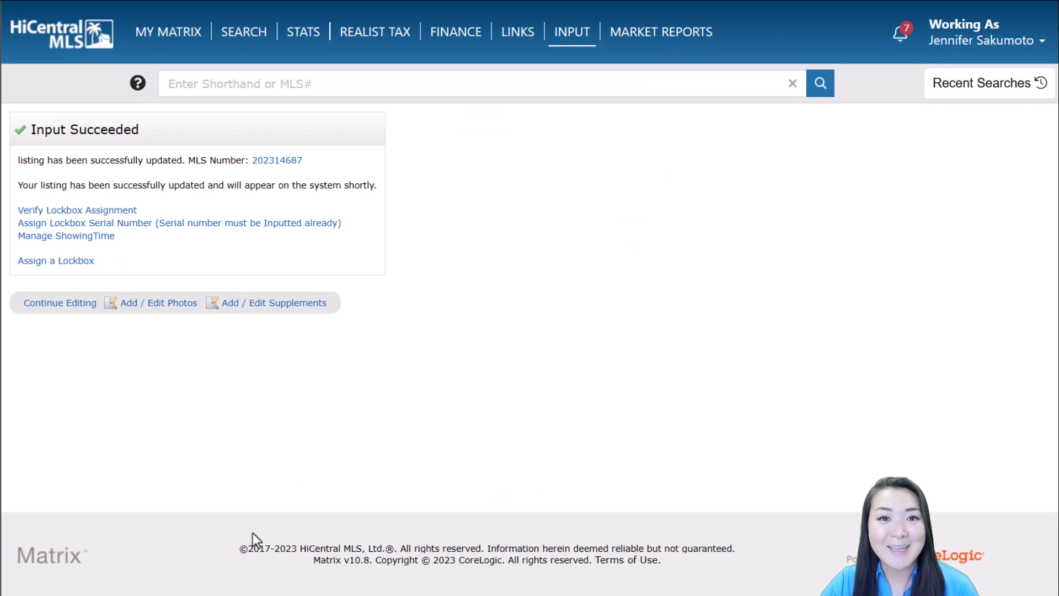
# Step: Make the broker open house active, move it to 08/02/2023, and resubmit the listing
pyautogui.click(74, 310)
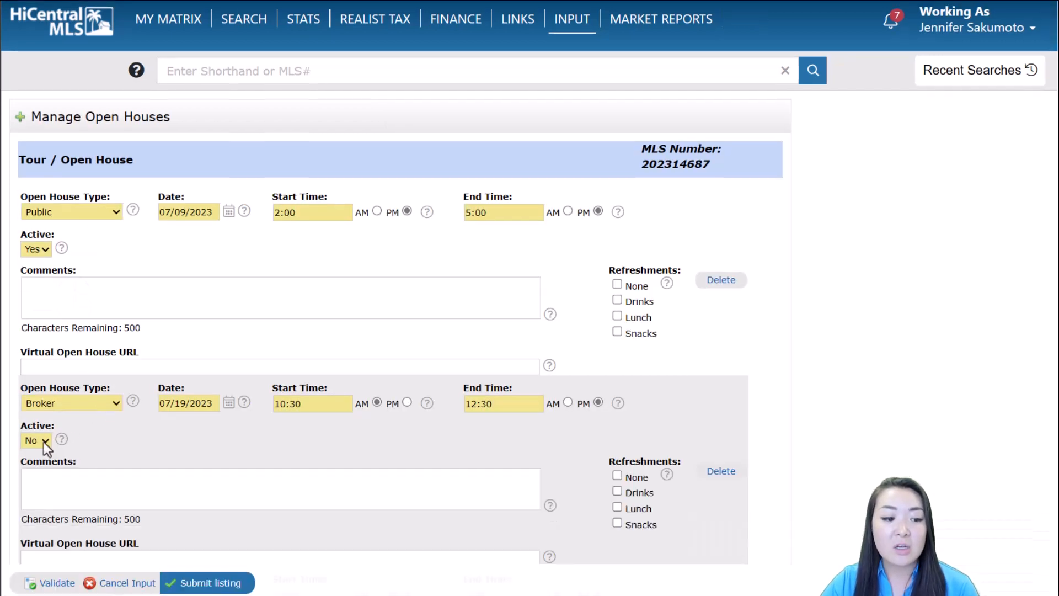
pyautogui.click(36, 440)
pyautogui.click(42, 466)
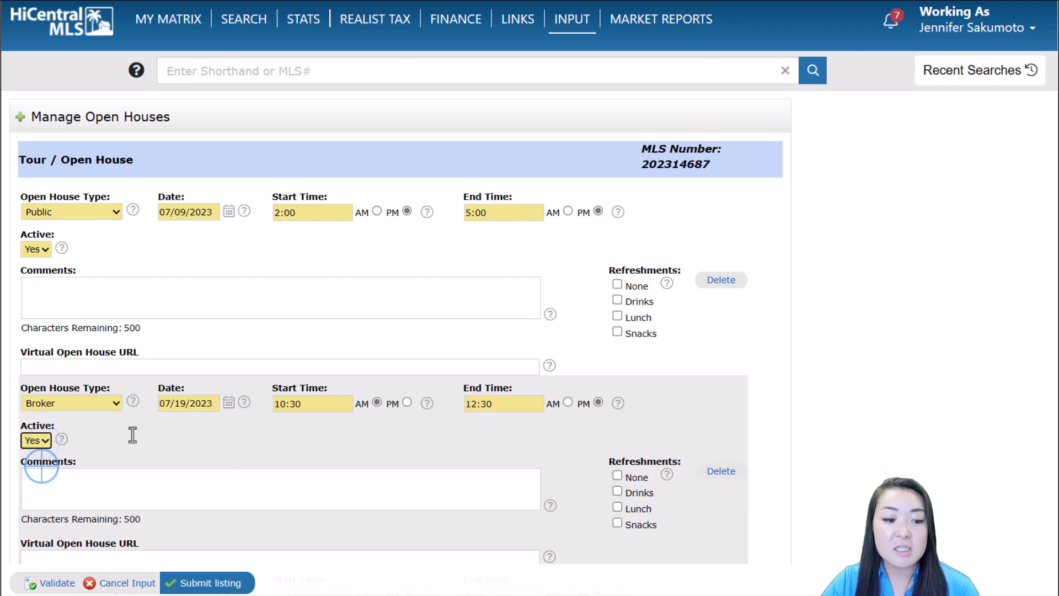
pyautogui.click(228, 402)
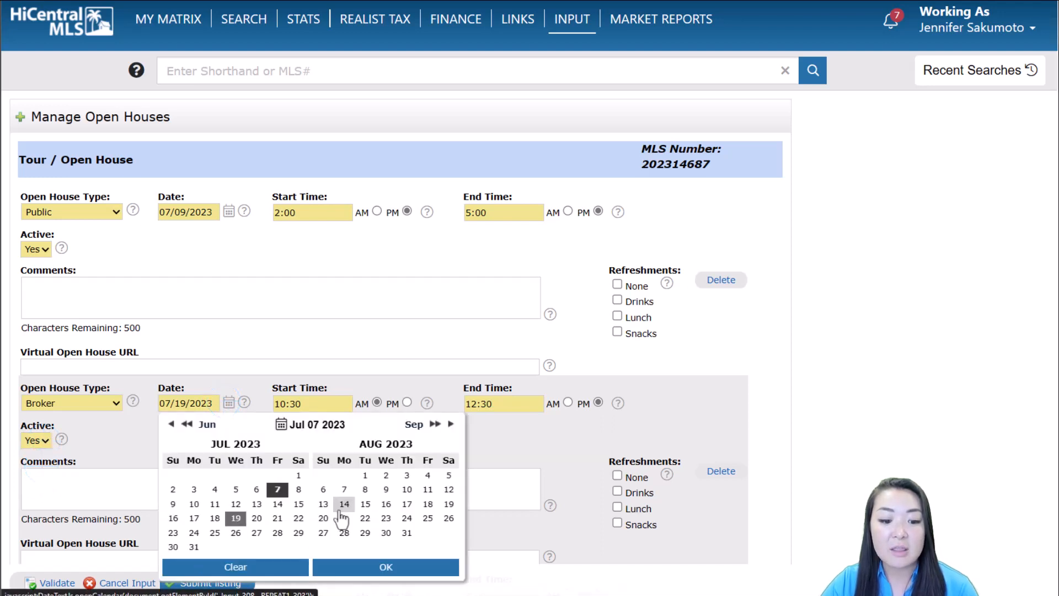
pyautogui.click(386, 475)
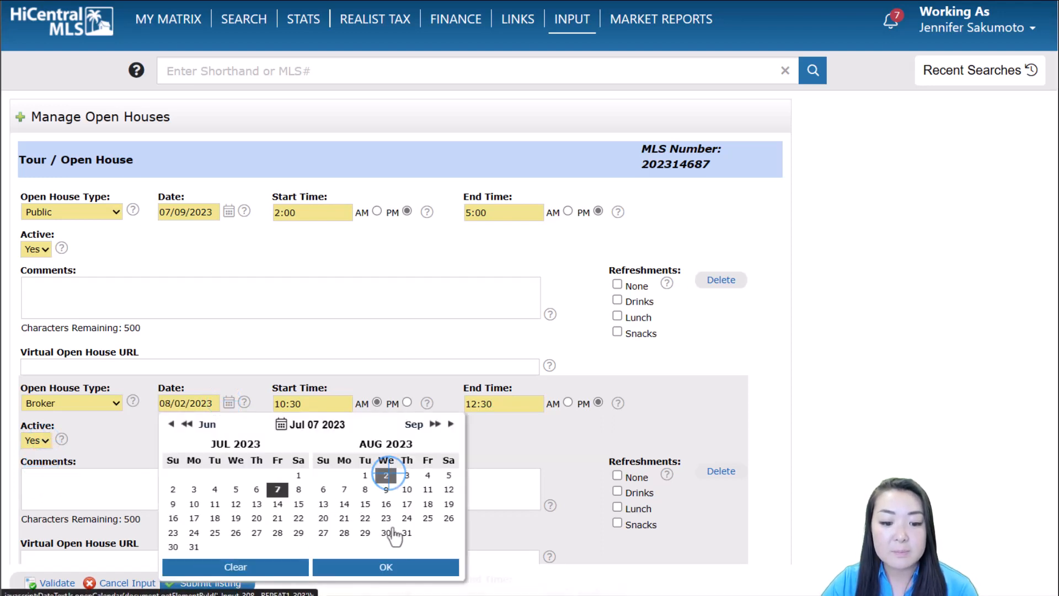
pyautogui.click(398, 567)
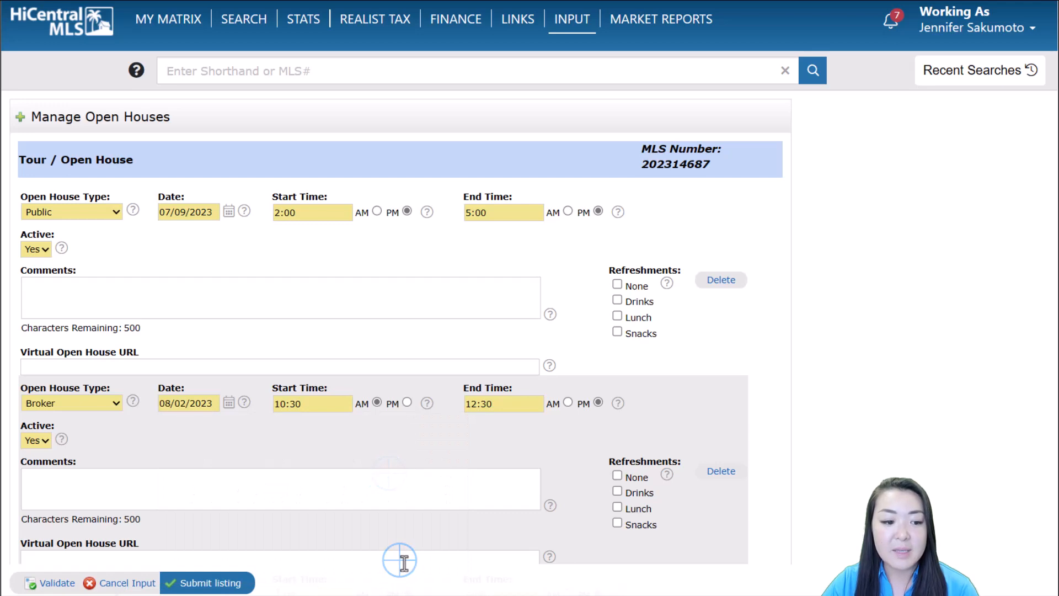
pyautogui.click(215, 579)
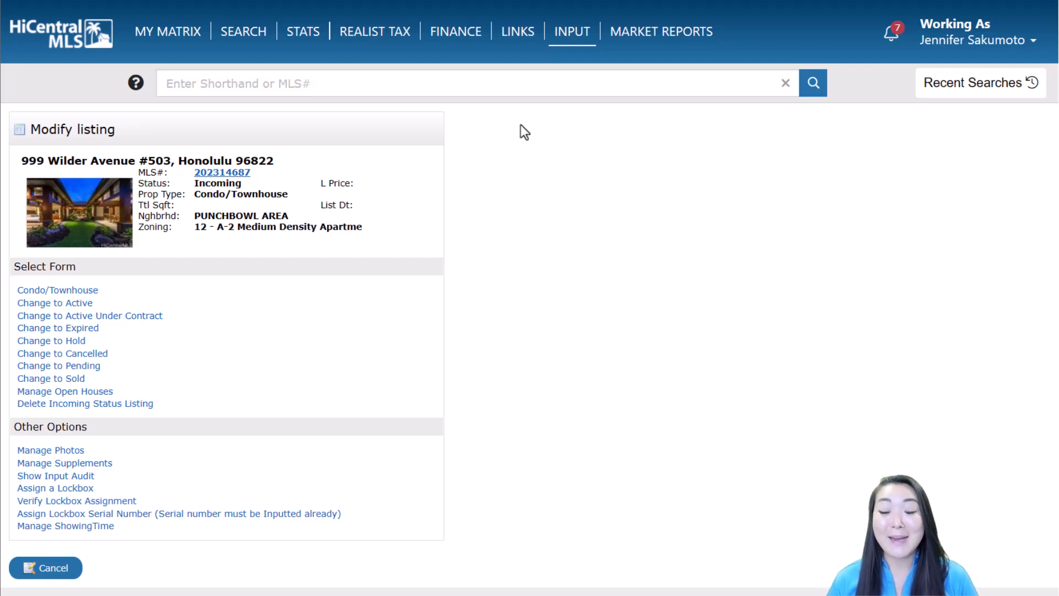
pyautogui.click(238, 173)
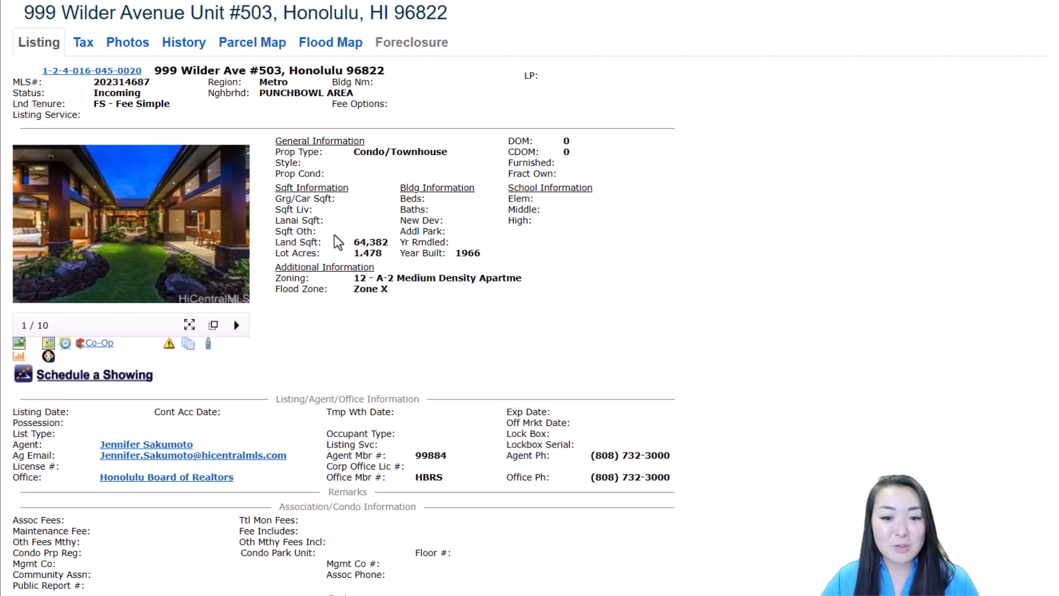
pyautogui.scroll(-2, 499, 260)
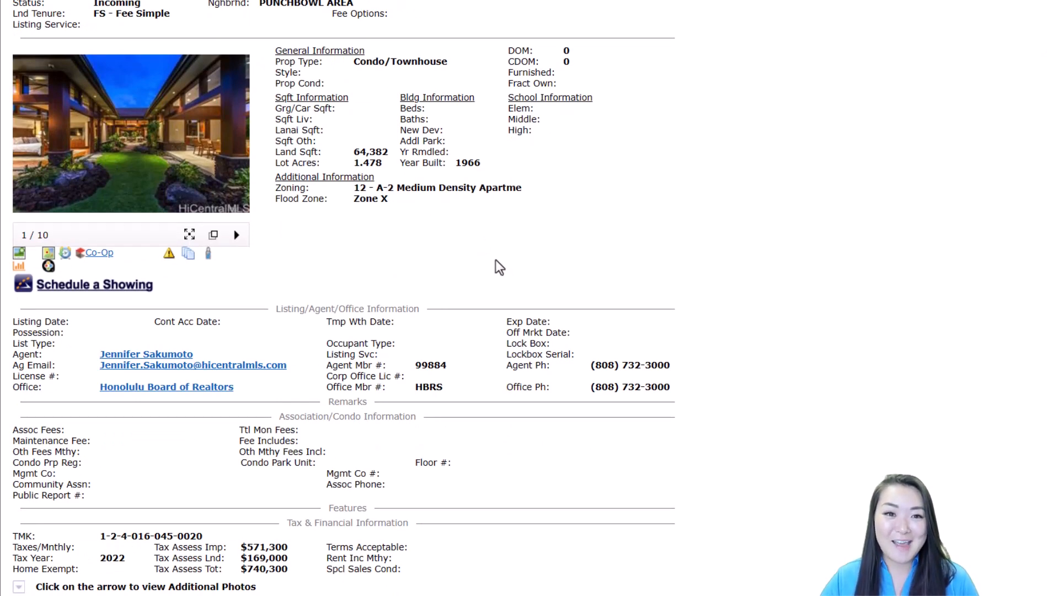
pyautogui.scroll(-1, 500, 267)
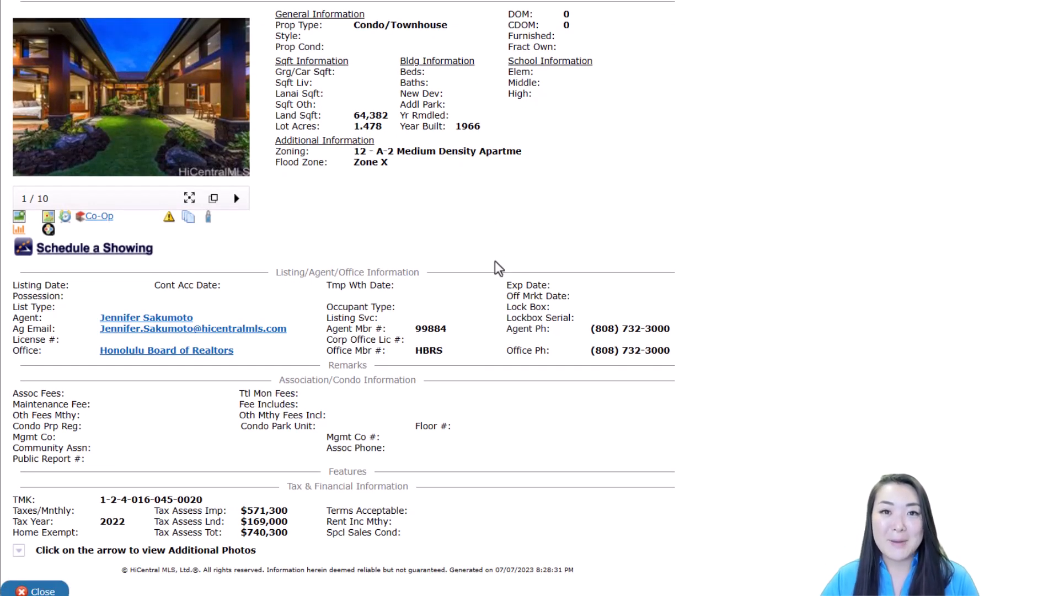
pyautogui.scroll(3, 499, 259)
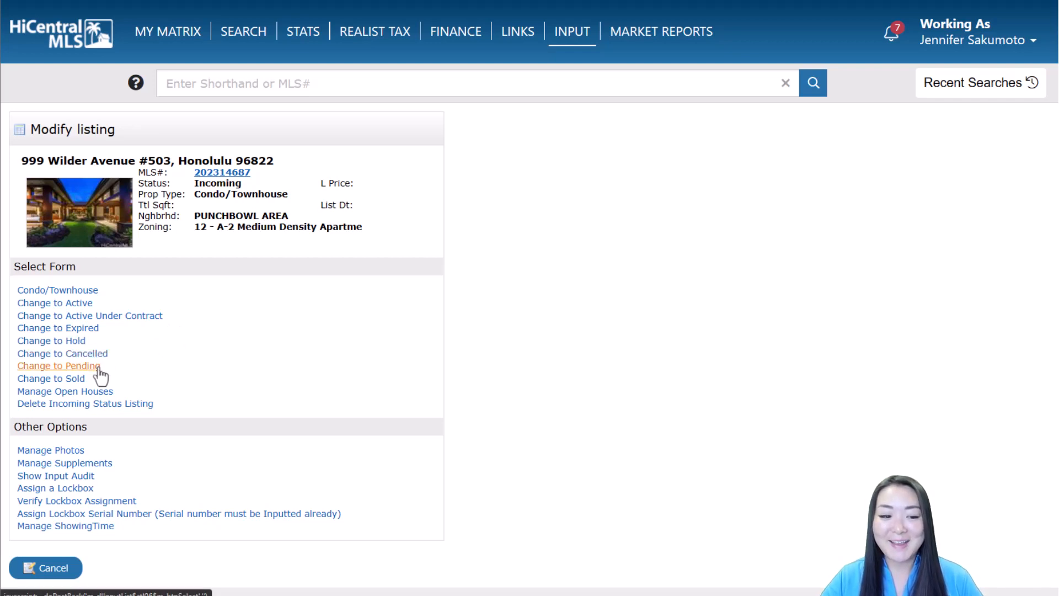
pyautogui.click(155, 316)
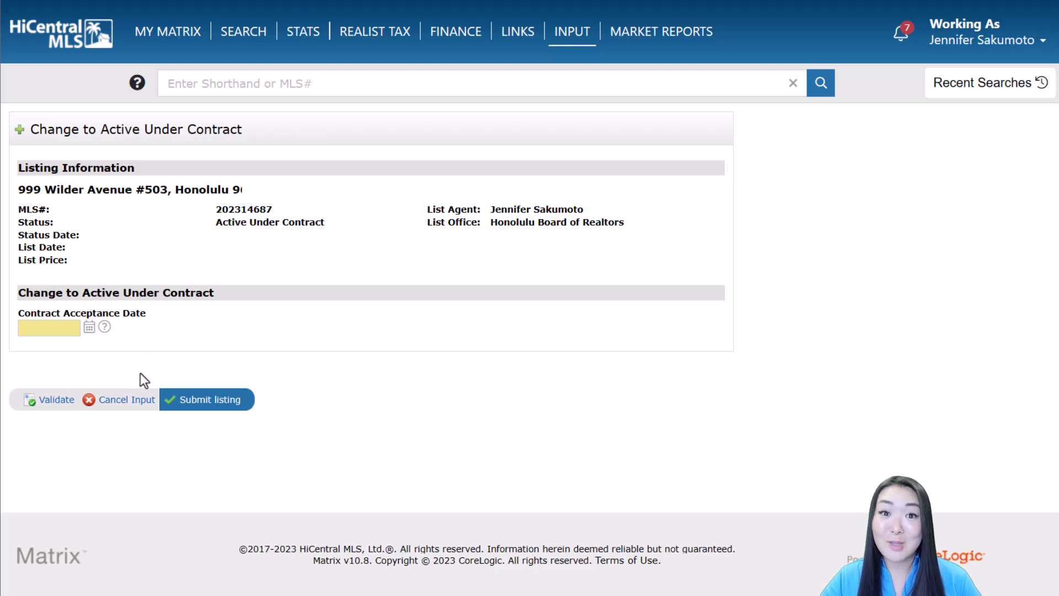
pyautogui.click(129, 399)
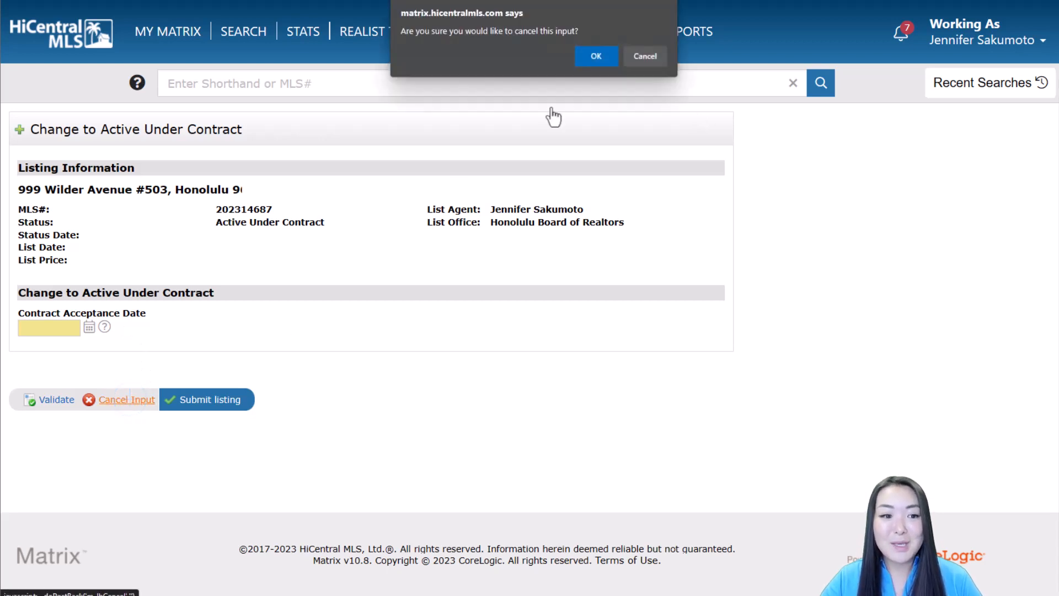
pyautogui.click(645, 56)
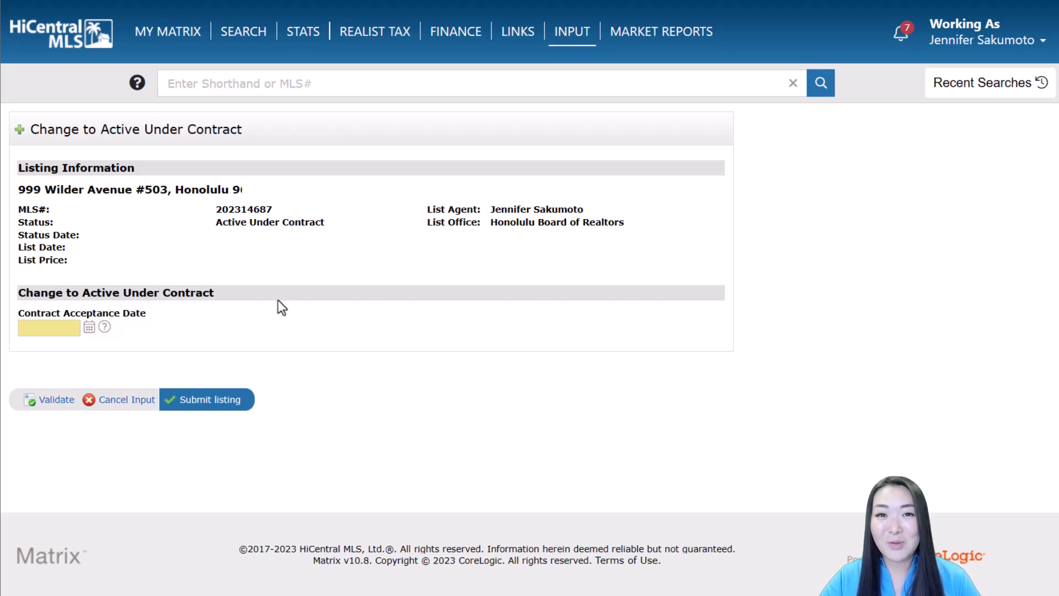
pyautogui.click(128, 402)
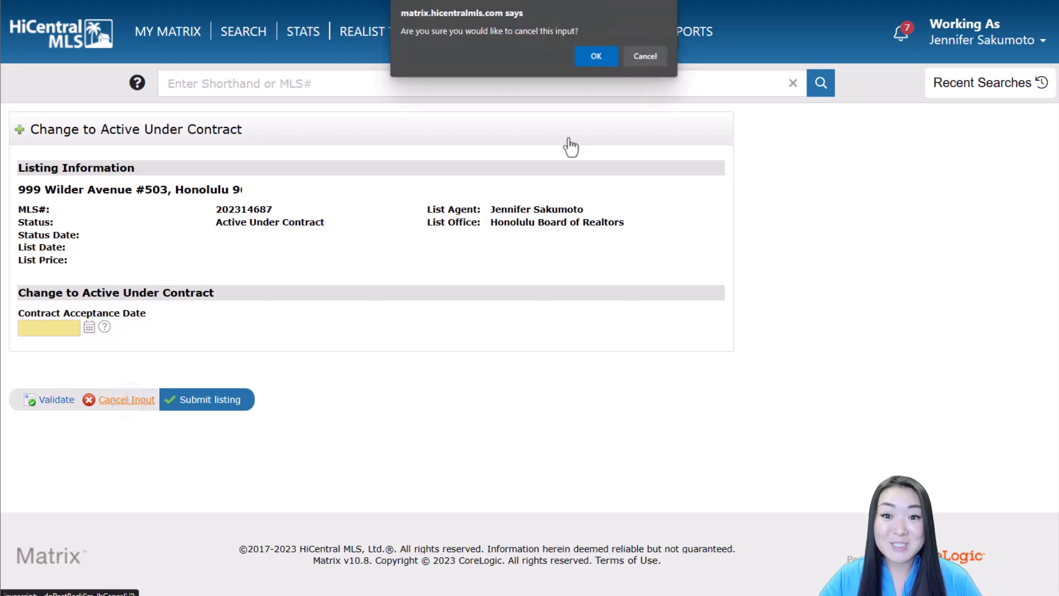
pyautogui.click(594, 54)
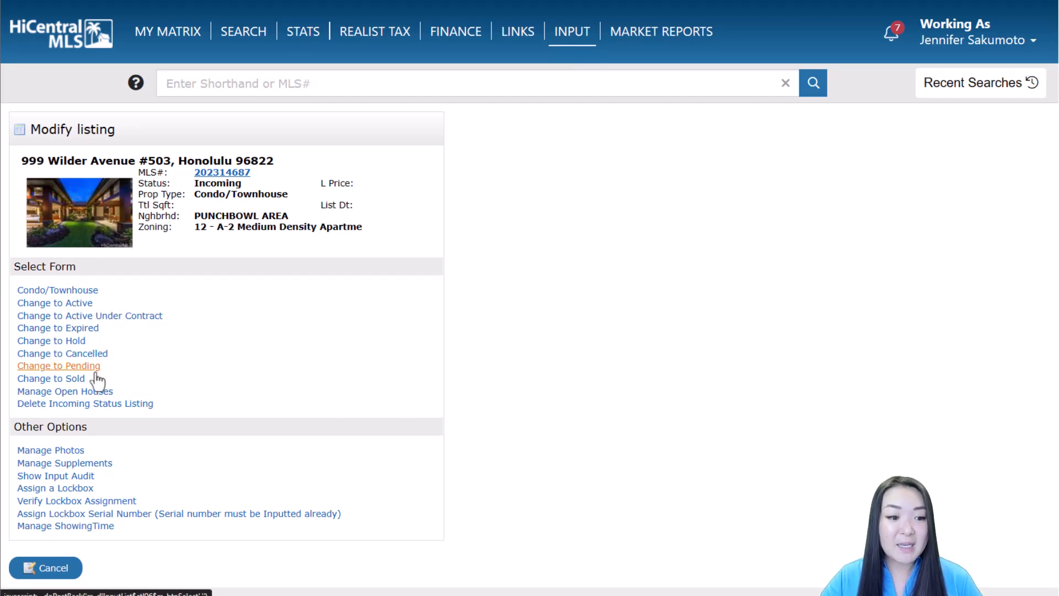
pyautogui.click(76, 342)
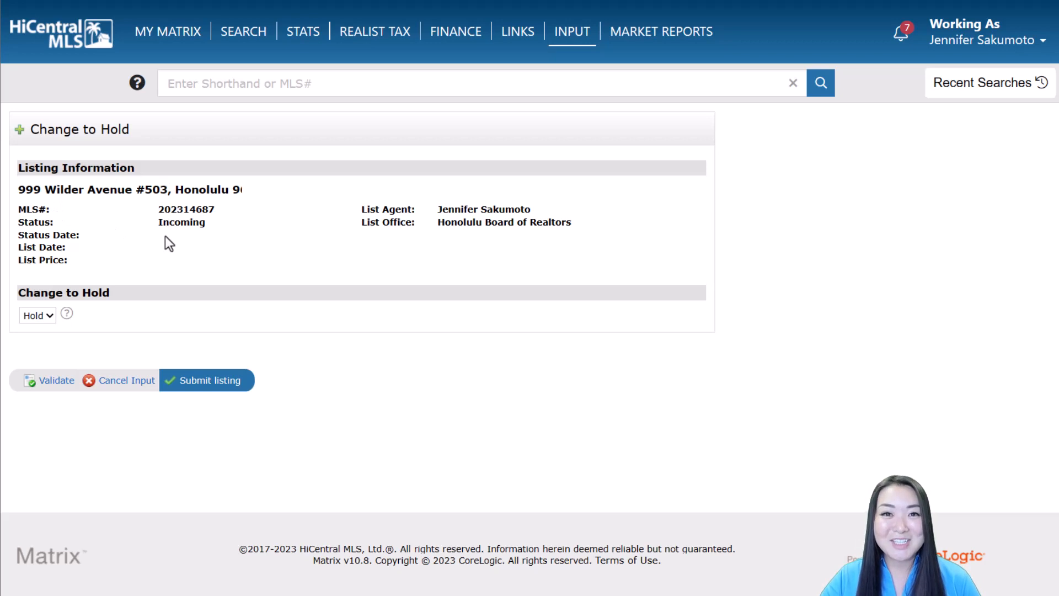
pyautogui.click(143, 380)
pyautogui.click(597, 56)
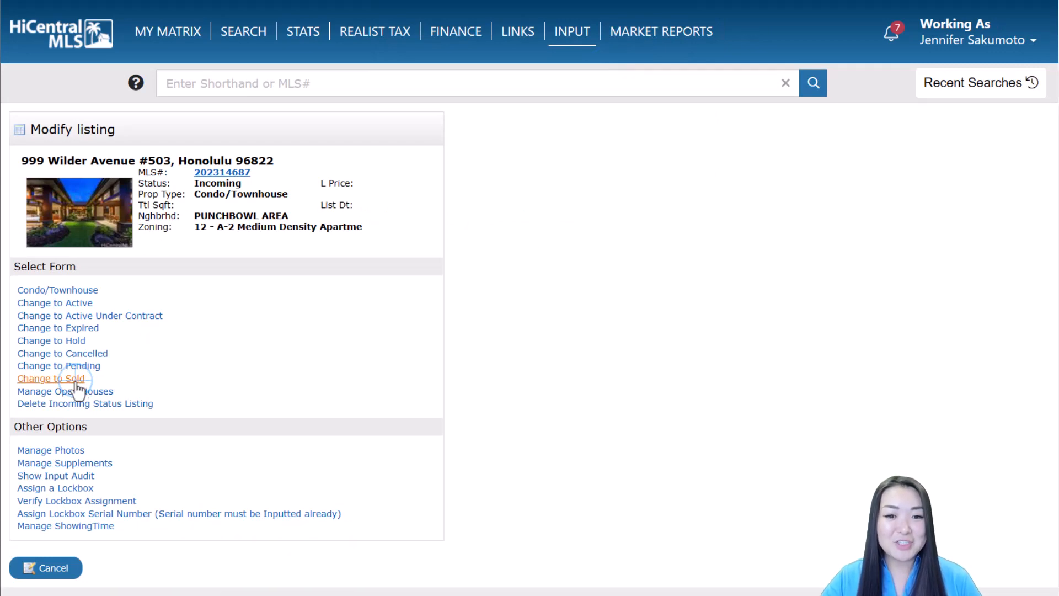
# Step: On the Change to Sold form, enter buyer's agent code 99988 and refresh to show NON MLS
pyautogui.click(76, 380)
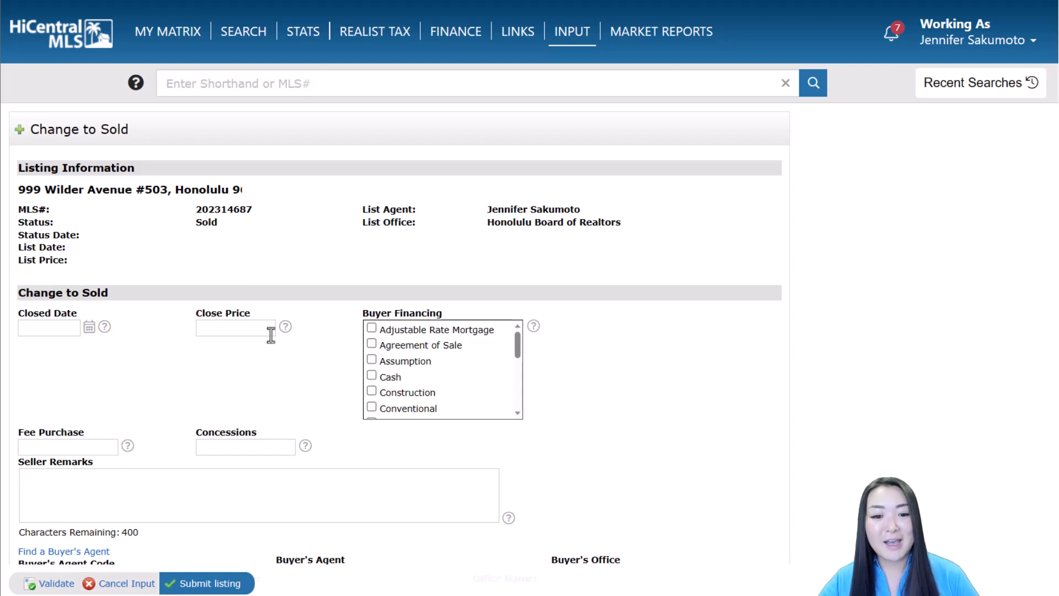
pyautogui.scroll(-2, 295, 361)
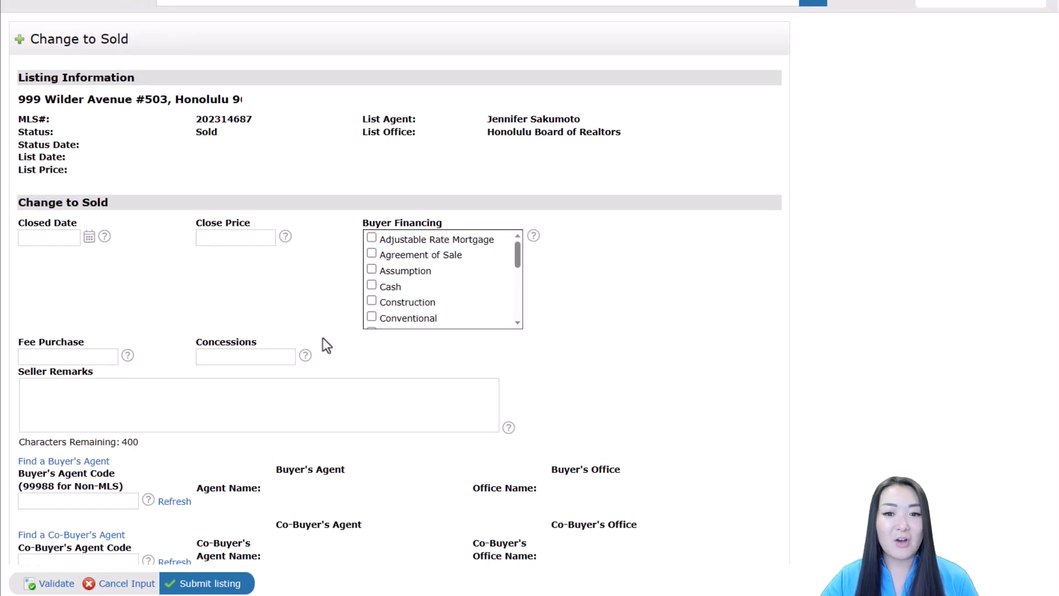
pyautogui.scroll(-2, 323, 338)
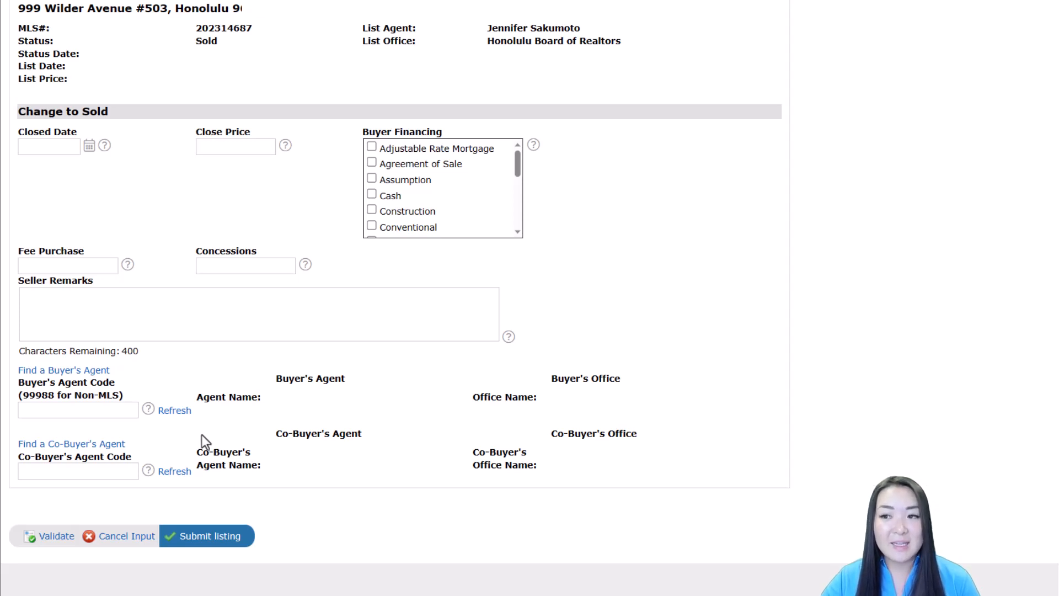
pyautogui.click(113, 415)
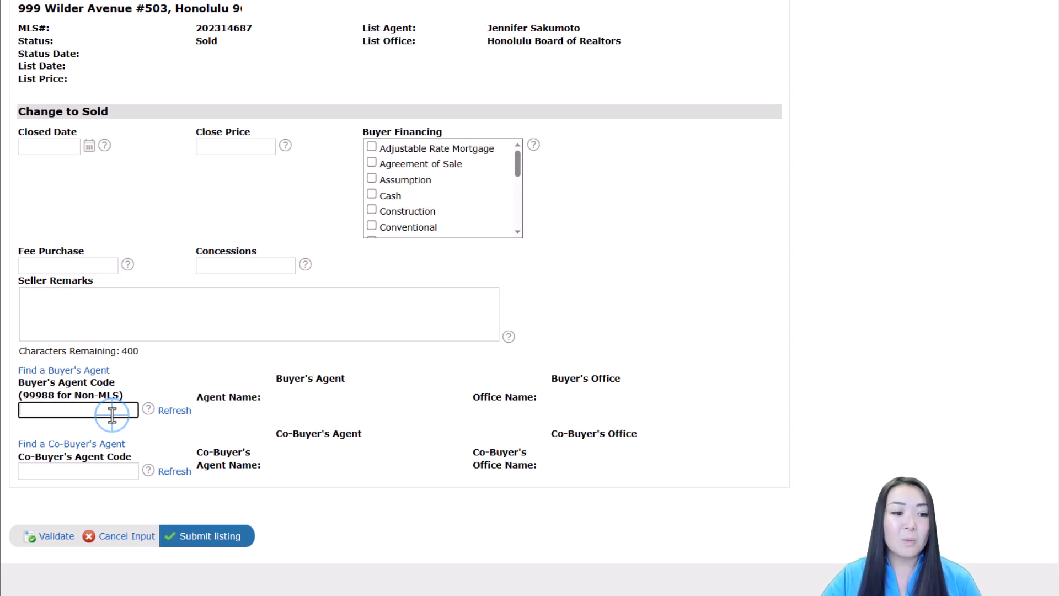
pyautogui.write('99988')
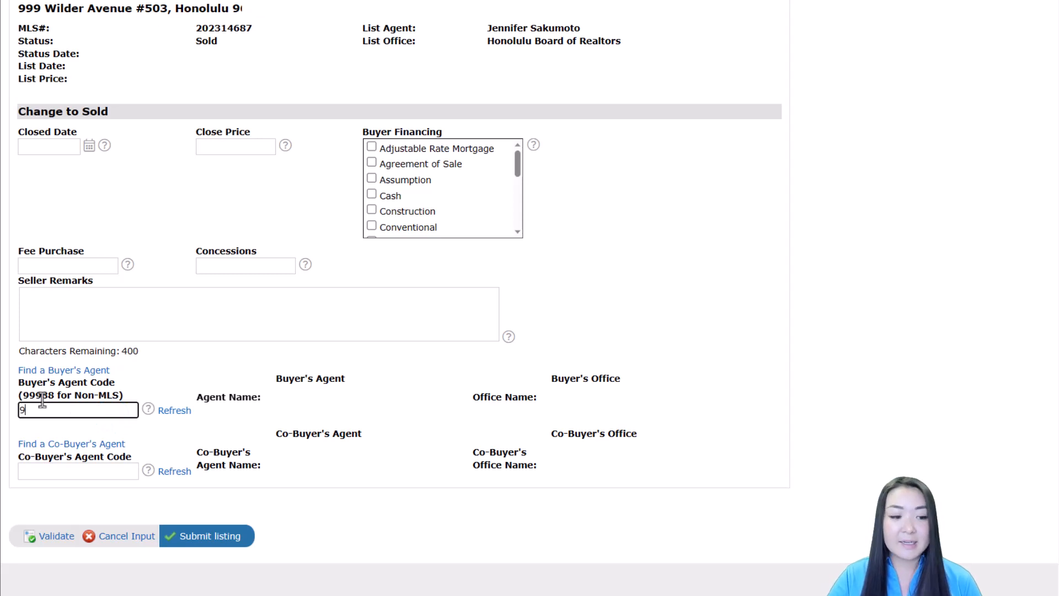
pyautogui.click(174, 410)
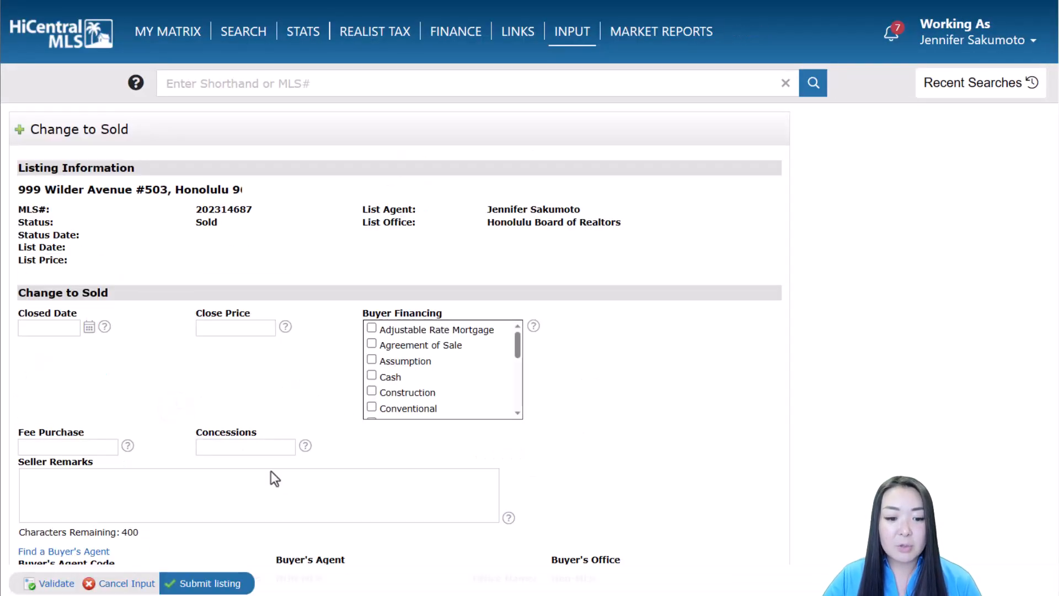
pyautogui.scroll(-3, 271, 474)
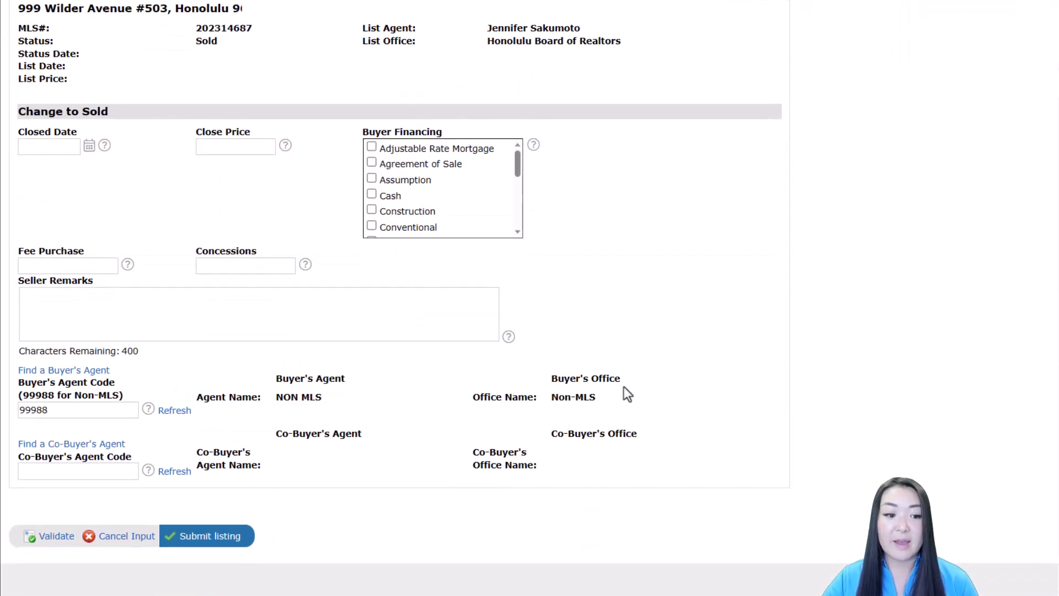